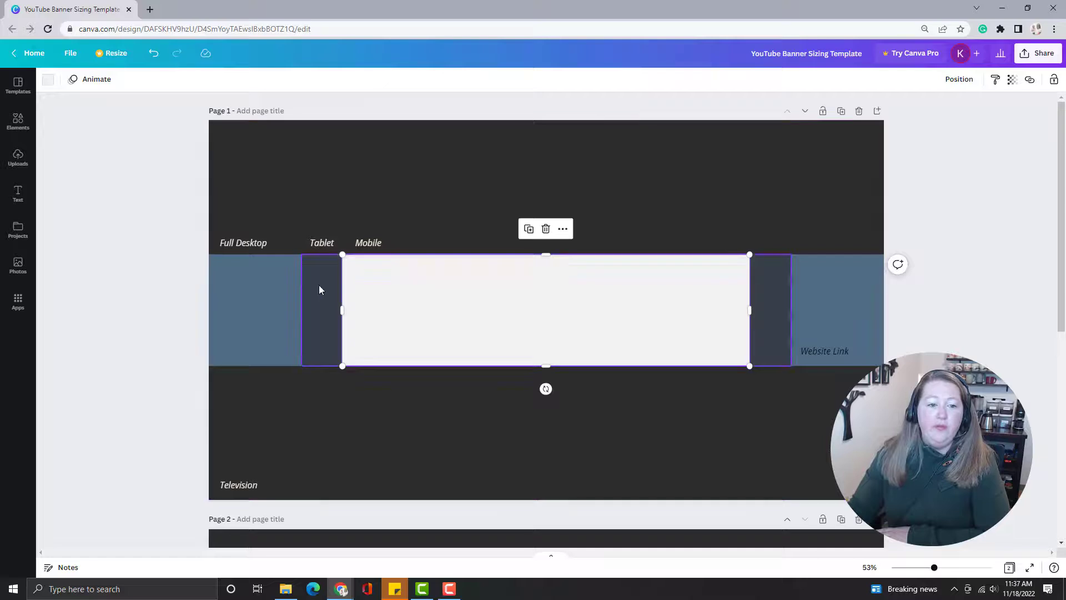
Examine the tablet, full desktop and television areas of the banner sizing template by selecting each zone on page 1.
{"action": "left_click", "coordinate": [319, 286]}
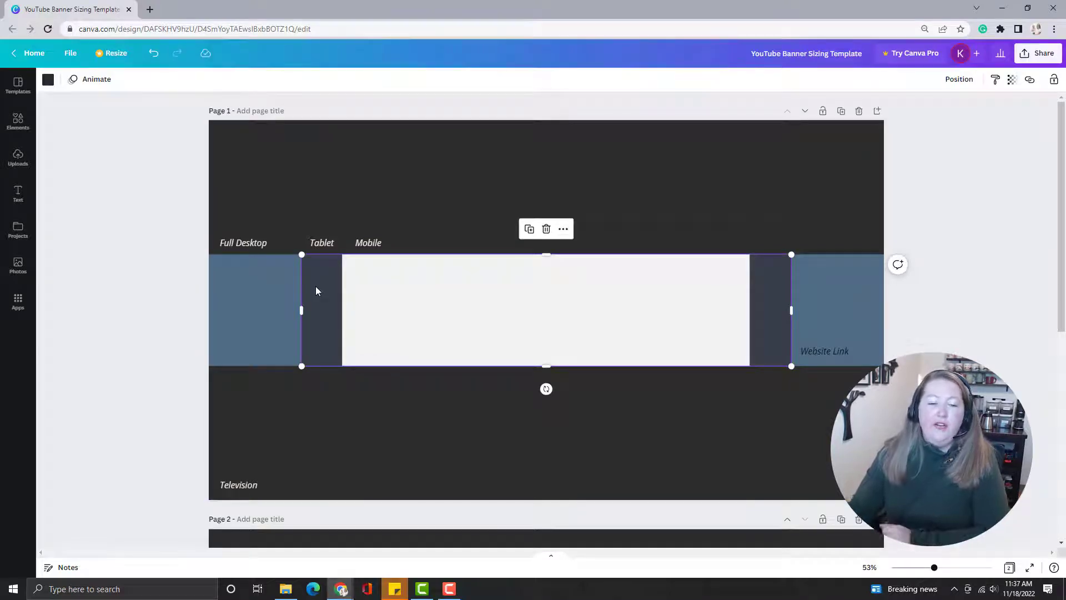
{"action": "left_click", "coordinate": [263, 332]}
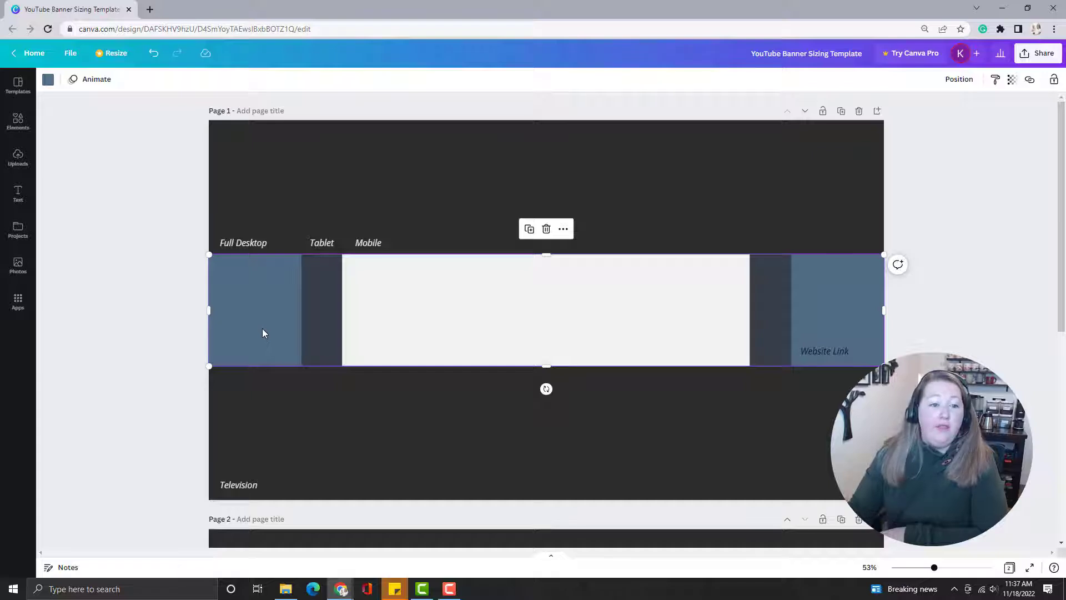
{"action": "left_click", "coordinate": [294, 218]}
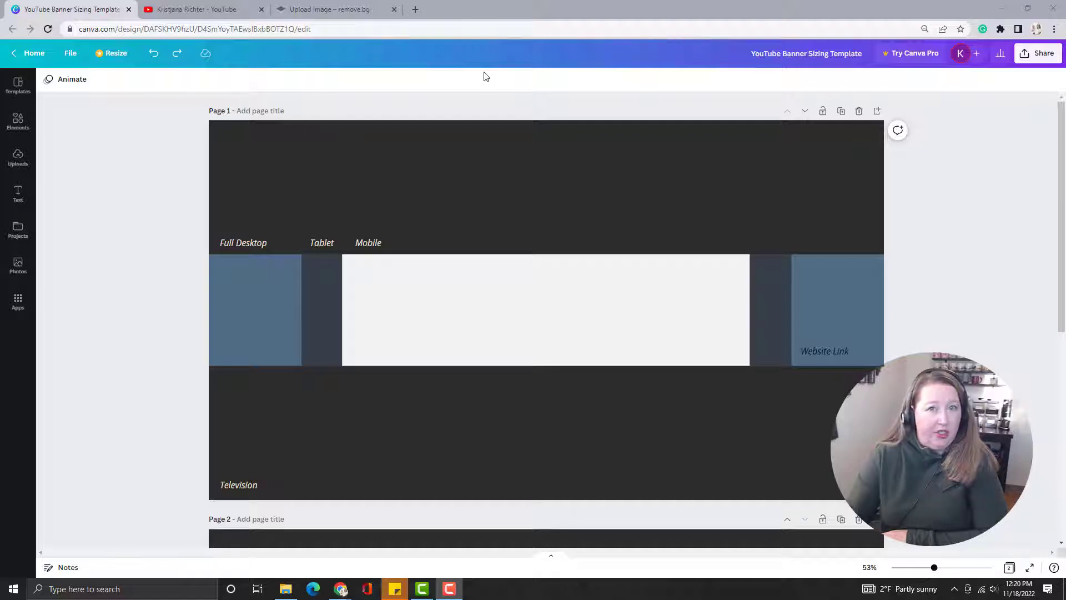
Switch to remove.bg and upload the photo IMG_7635 from the business photos folder to remove its background.
{"action": "left_click", "coordinate": [332, 9]}
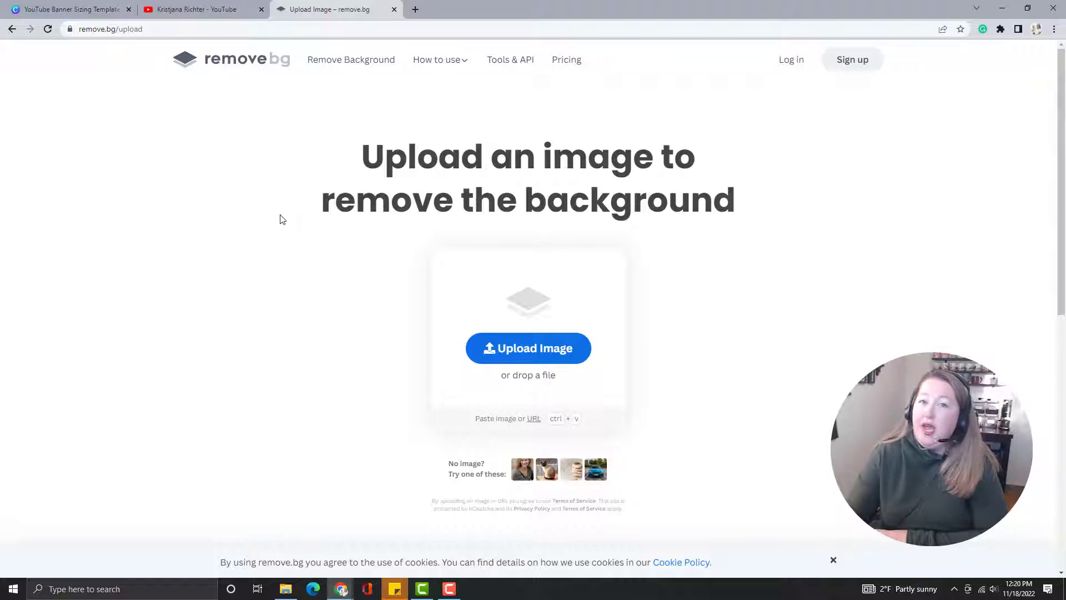
{"action": "left_click", "coordinate": [516, 339]}
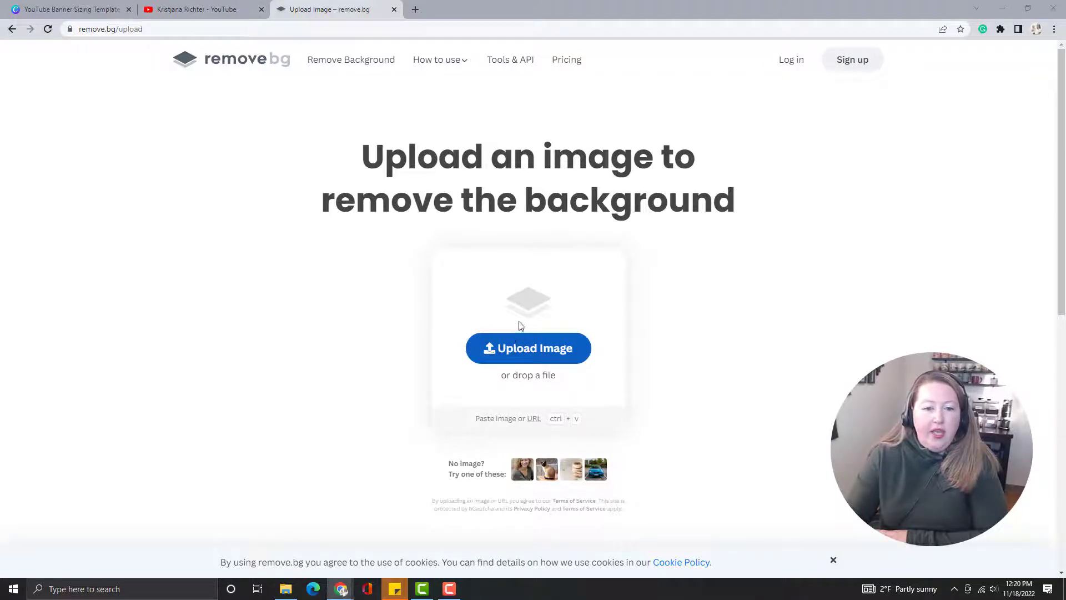
{"action": "scroll", "coordinate": [344, 349], "scroll_direction": "down", "scroll_amount": 2}
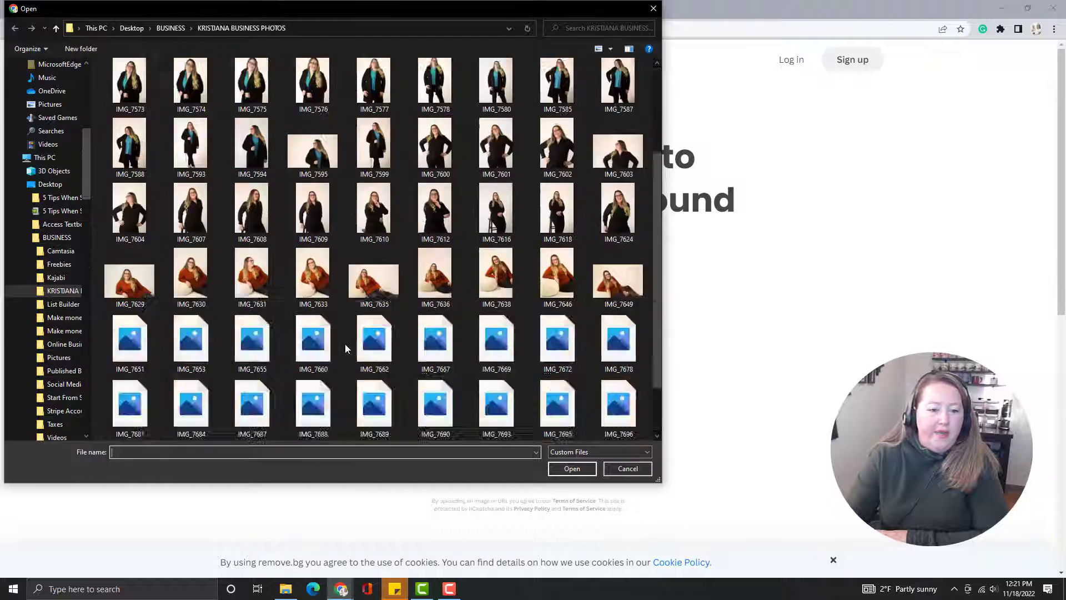
{"action": "scroll", "coordinate": [345, 349], "scroll_direction": "down", "scroll_amount": 3}
{"action": "scroll", "coordinate": [345, 349], "scroll_direction": "up", "scroll_amount": 8}
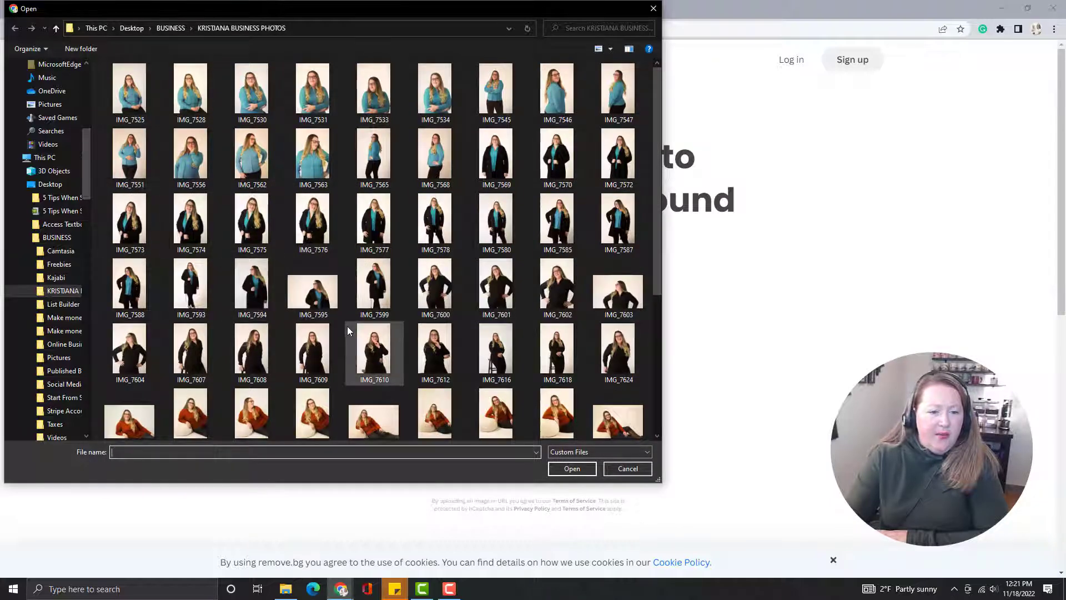
{"action": "scroll", "coordinate": [361, 322], "scroll_direction": "down", "scroll_amount": 2}
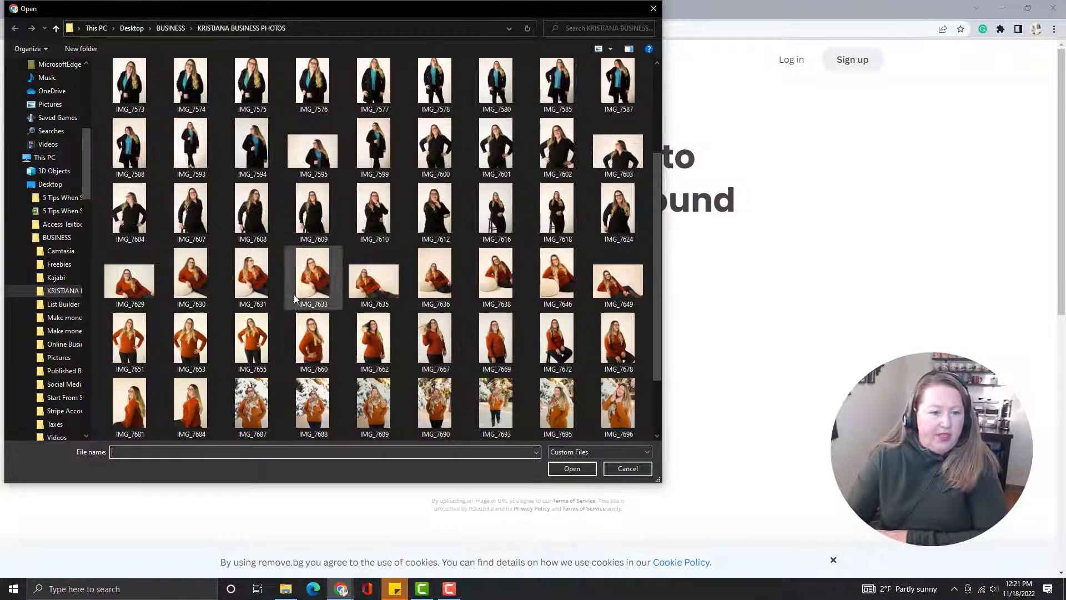
{"action": "left_click", "coordinate": [383, 288]}
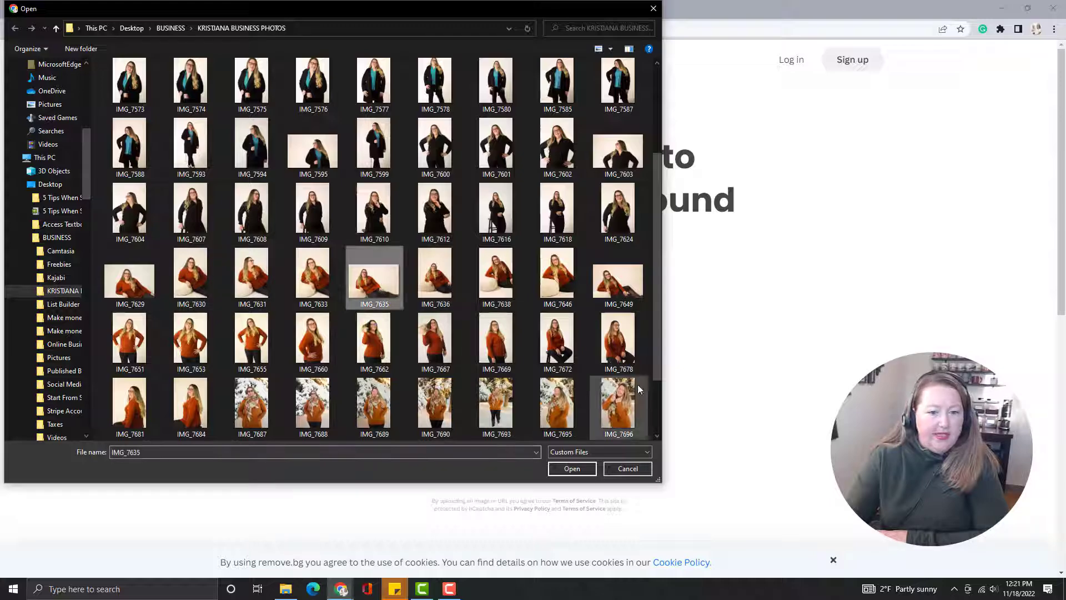
{"action": "left_click", "coordinate": [572, 468]}
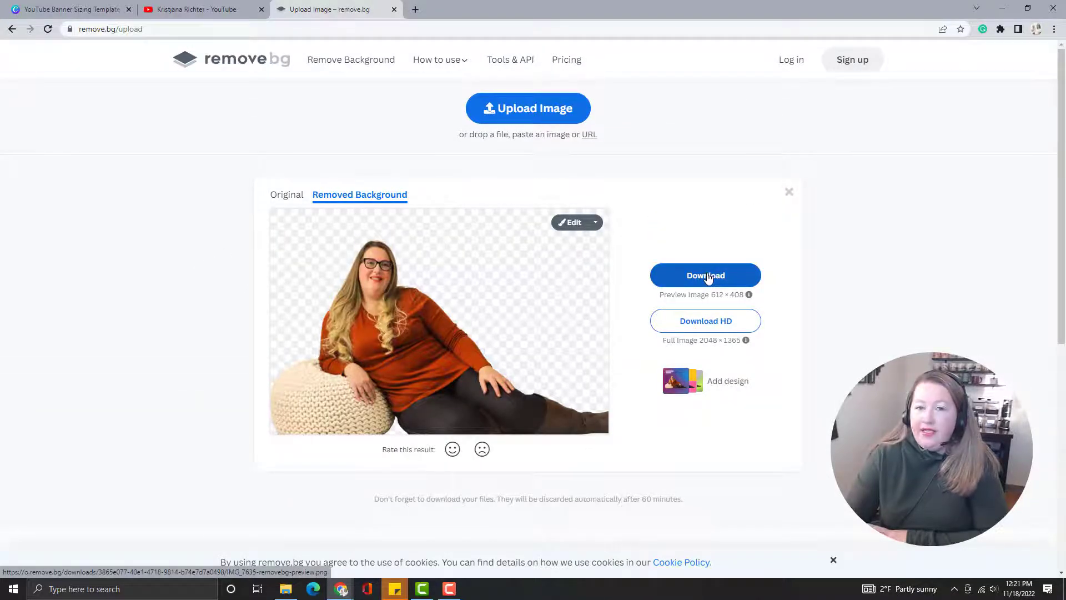
Compare the original photo with its background-removed version, reloading the page if the original does not load.
{"action": "left_click", "coordinate": [285, 197]}
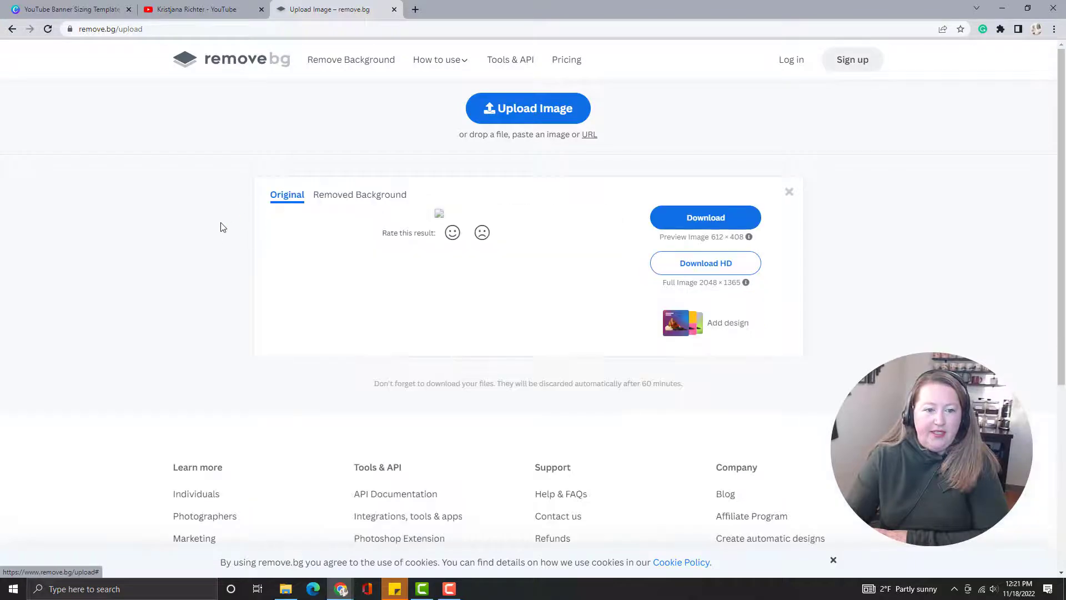
{"action": "left_click", "coordinate": [47, 29]}
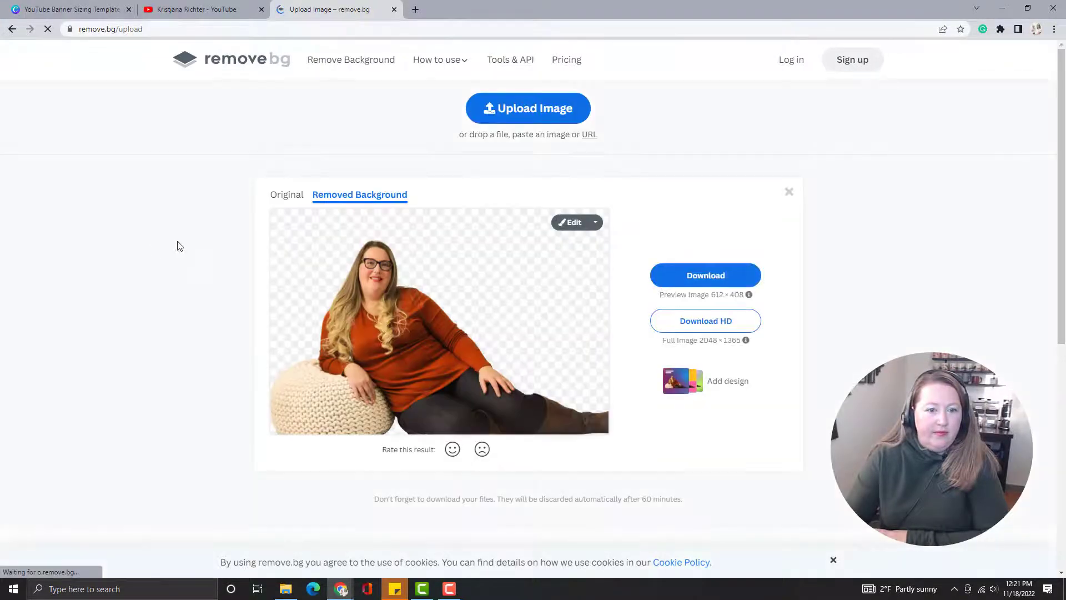
{"action": "left_click", "coordinate": [296, 197]}
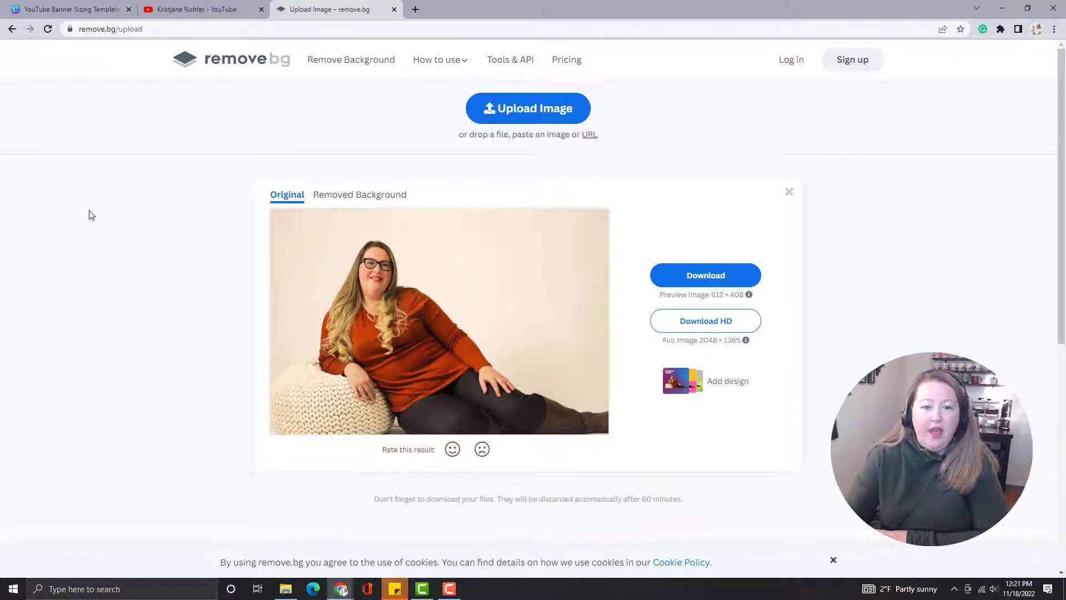
{"action": "left_click", "coordinate": [391, 197]}
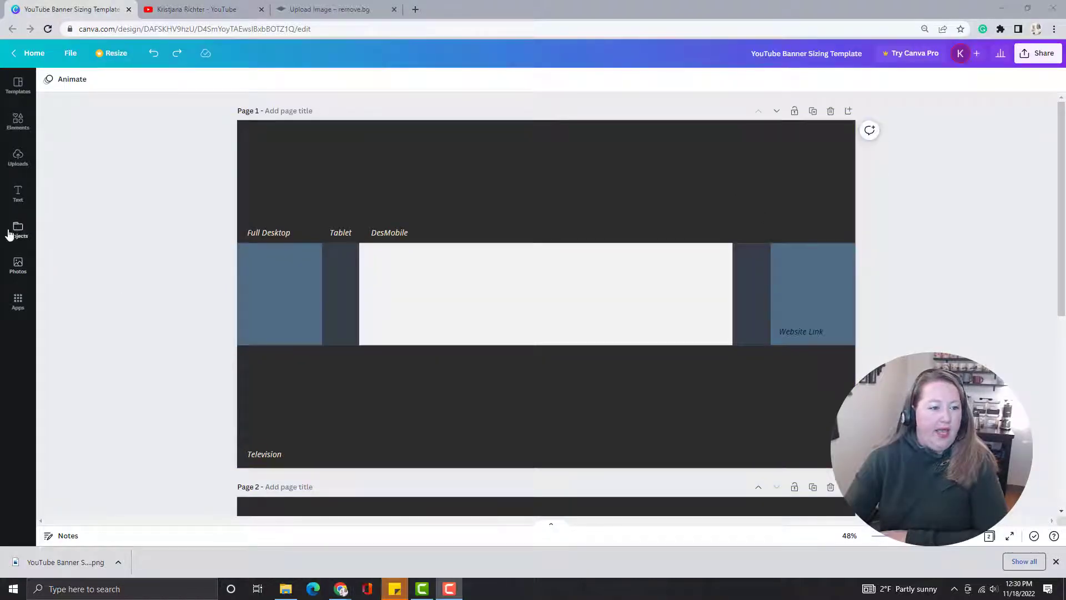
Place the uploaded seated photo with its original background on page 1 of the Canva banner, and delete it again.
{"action": "left_click", "coordinate": [18, 157]}
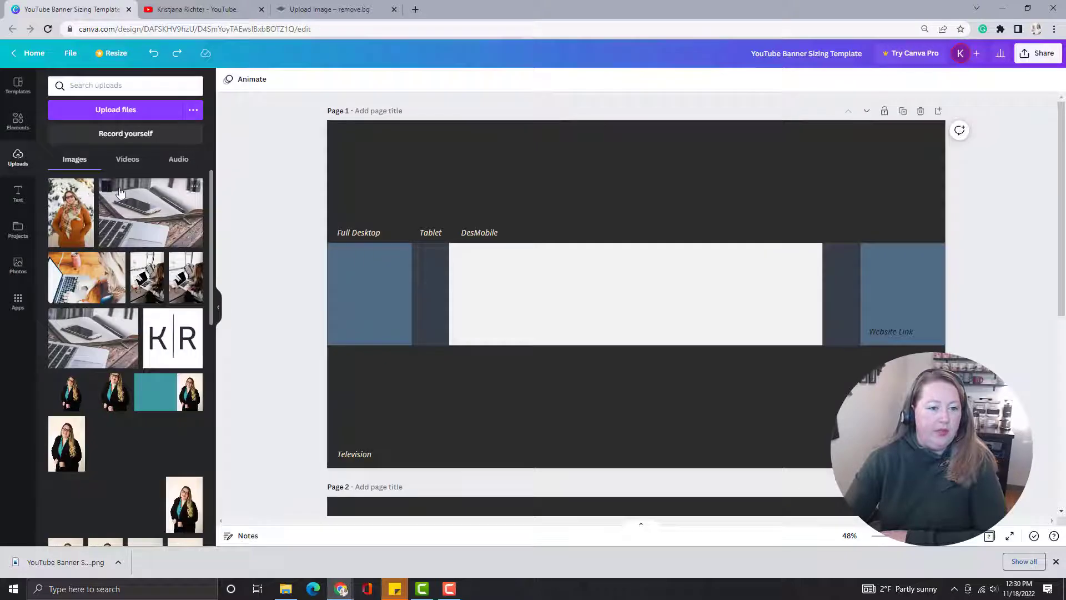
{"action": "scroll", "coordinate": [121, 233], "scroll_direction": "down", "scroll_amount": 5}
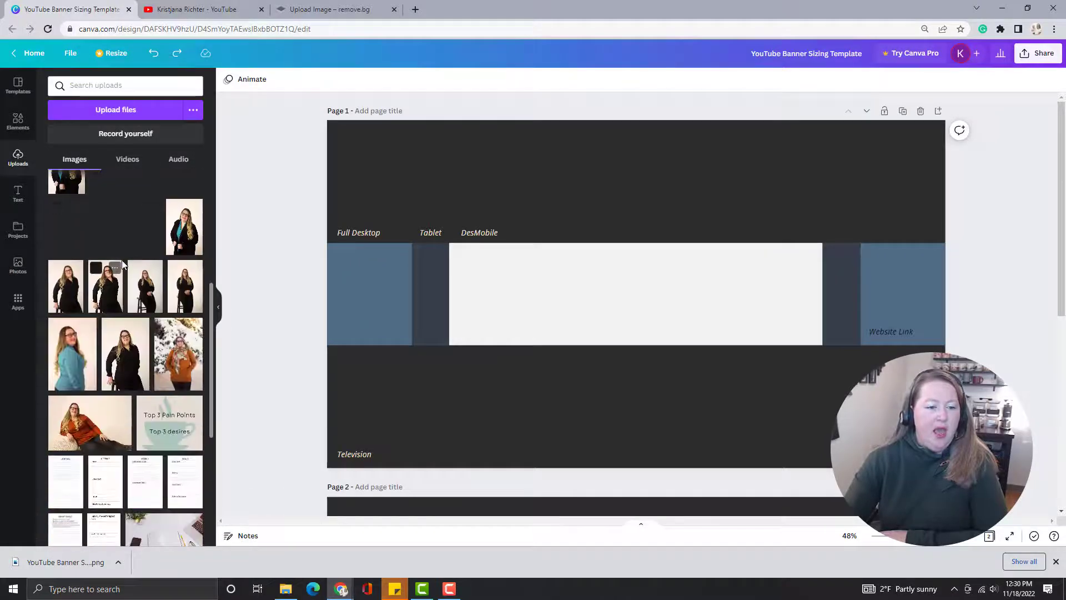
{"action": "scroll", "coordinate": [123, 265], "scroll_direction": "down", "scroll_amount": 5}
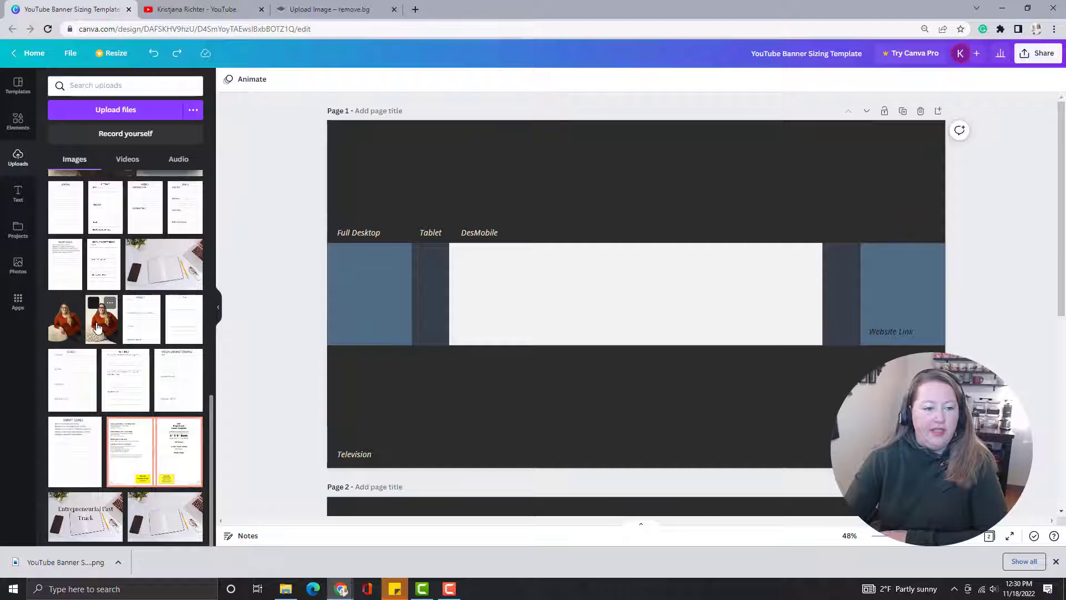
{"action": "left_click_drag", "start_coordinate": [98, 327], "coordinate": [684, 205]}
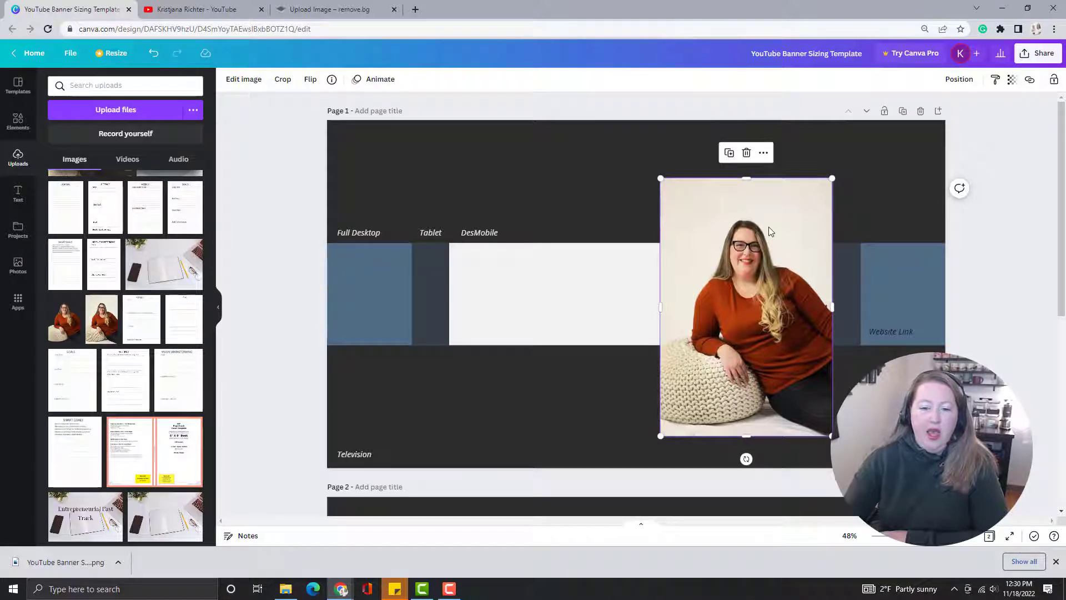
{"action": "left_click", "coordinate": [746, 152]}
Place the background-free version of the seated photo over the mobile area and apply its colors to the page.
{"action": "left_click_drag", "start_coordinate": [63, 321], "coordinate": [729, 247]}
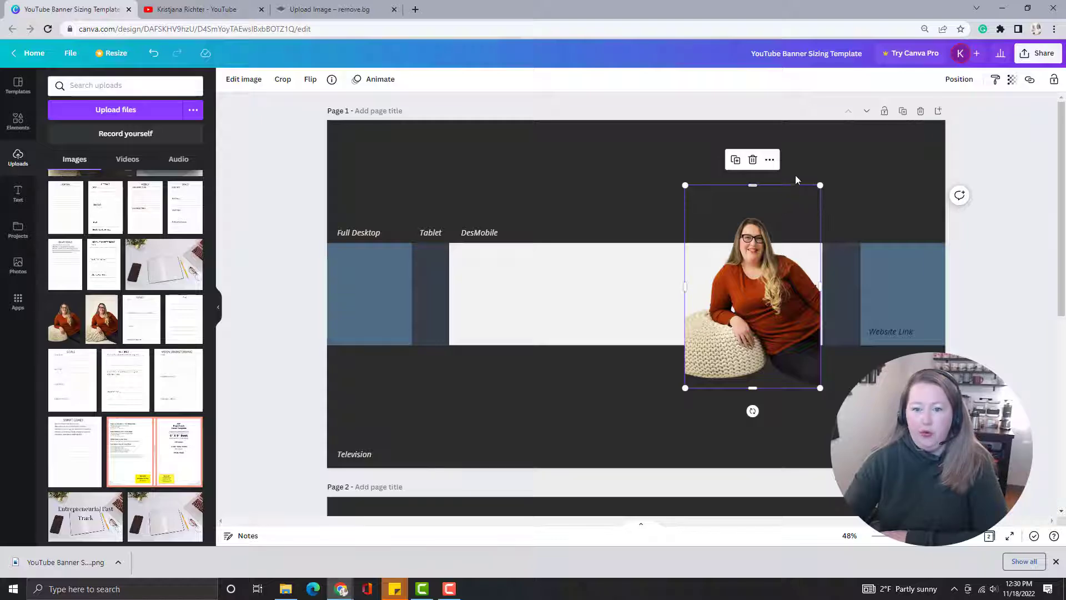
{"action": "left_click", "coordinate": [771, 162]}
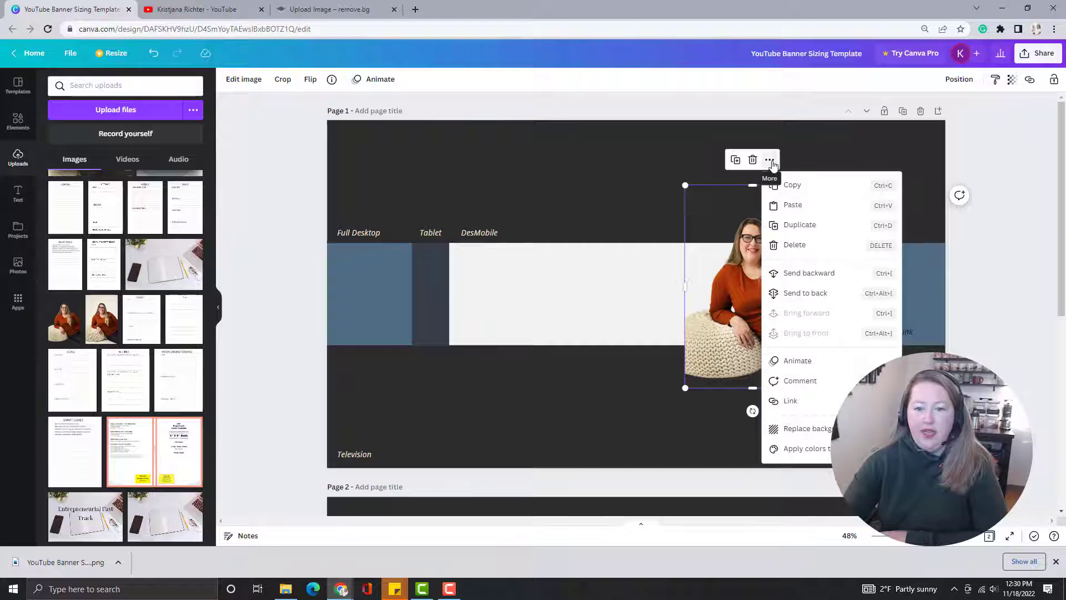
{"action": "left_click", "coordinate": [825, 454]}
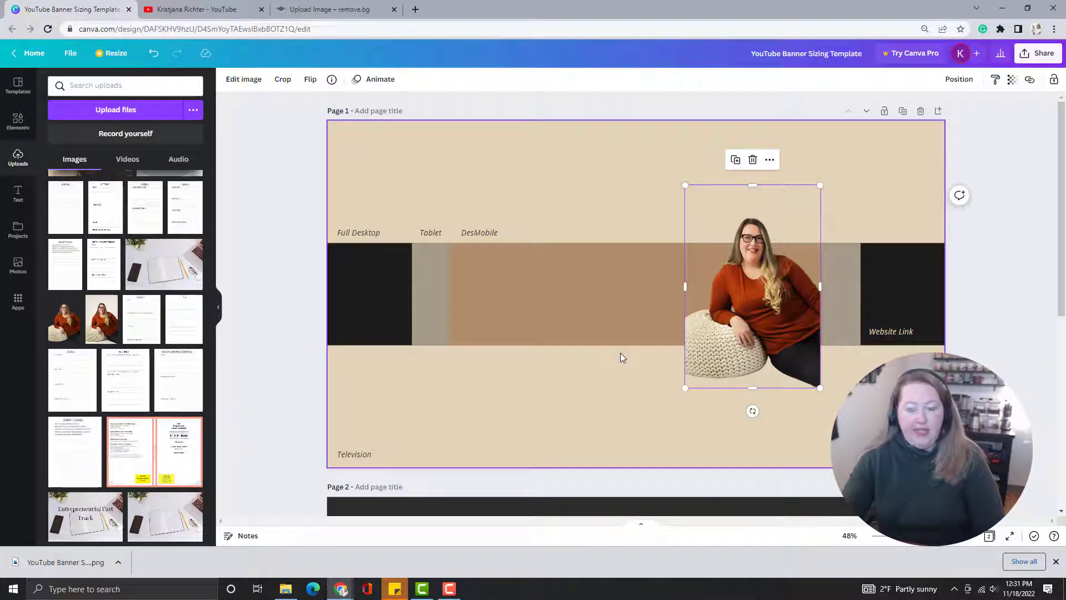
Undo the color change on the page and delete the background-free photo.
{"action": "key", "text": "ctrl+z"}
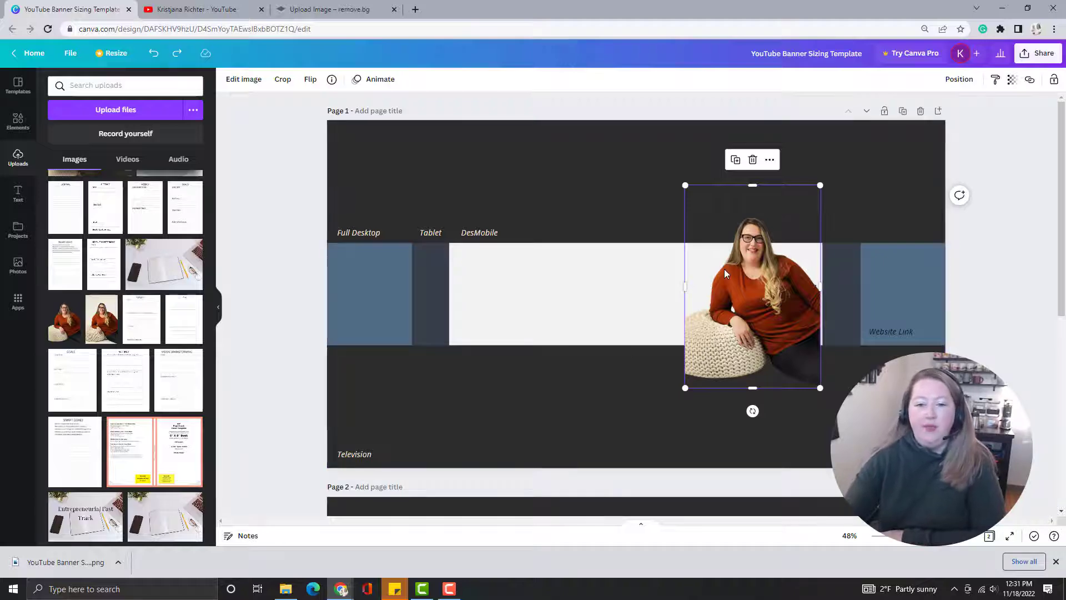
{"action": "left_click", "coordinate": [752, 159]}
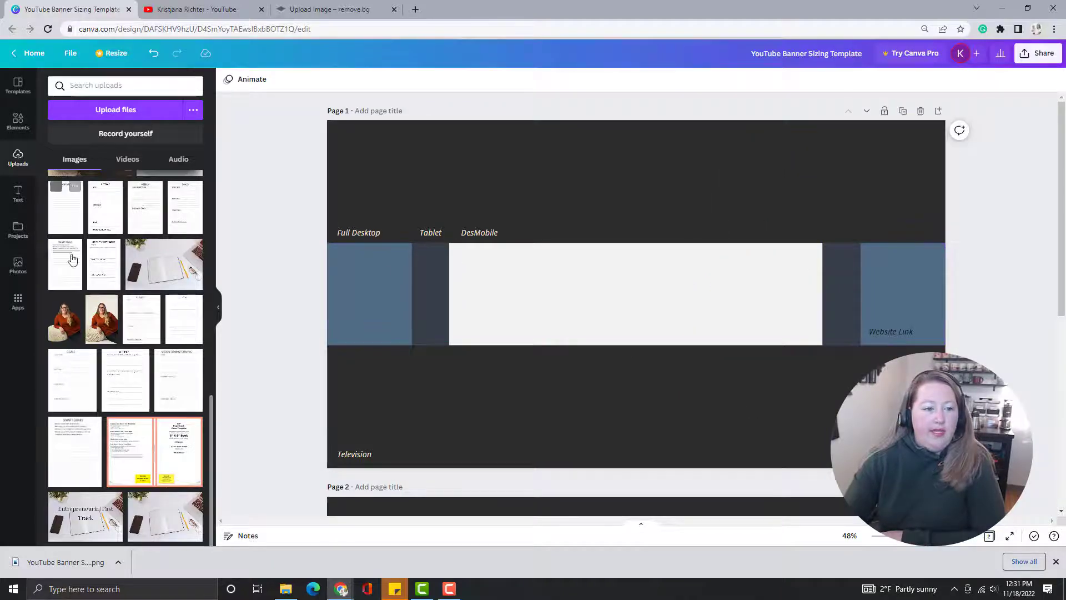
Place the snowy outdoor portrait from the uploads at the right end of the white mobile area, filling its height.
{"action": "scroll", "coordinate": [161, 239], "scroll_direction": "up", "scroll_amount": 10}
{"action": "left_click_drag", "start_coordinate": [161, 237], "coordinate": [773, 284]}
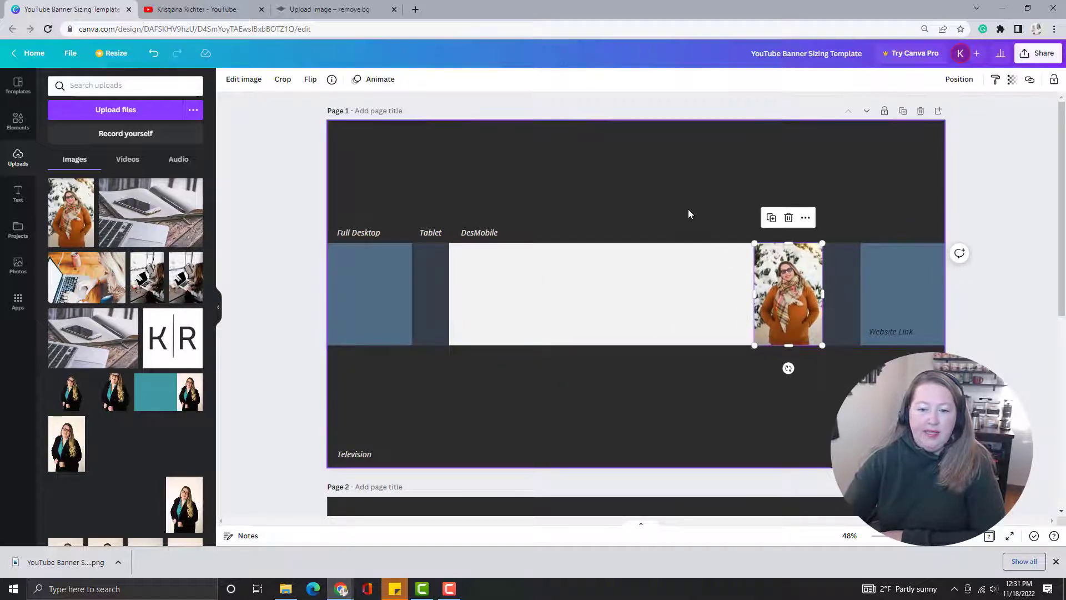
{"action": "left_click", "coordinate": [692, 210]}
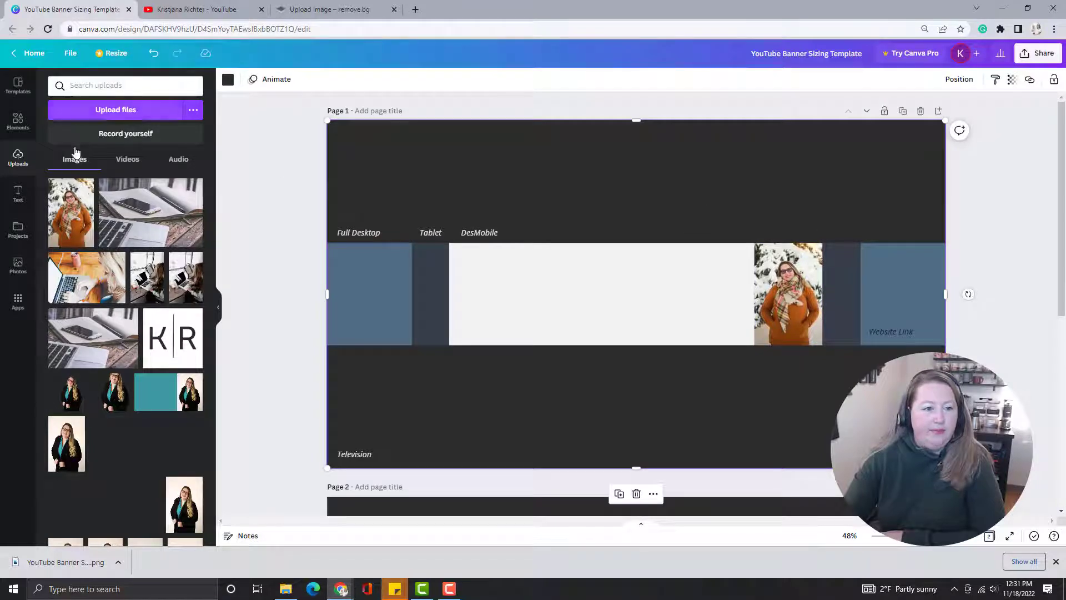
Add a heading to the banner and replace its placeholder text with the channel owner's full name.
{"action": "left_click", "coordinate": [18, 193]}
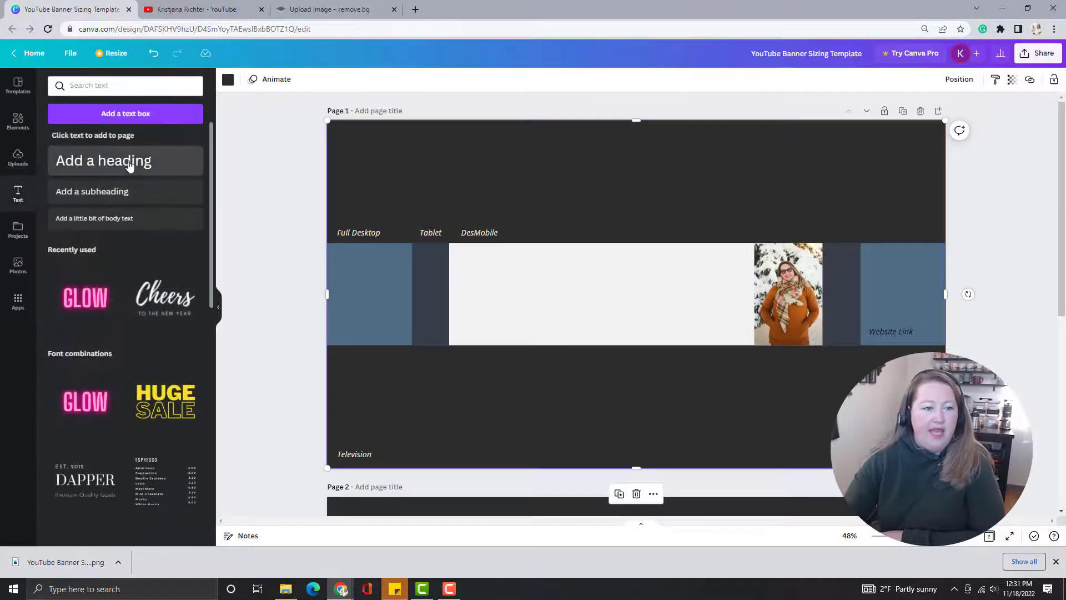
{"action": "left_click_drag", "start_coordinate": [652, 278], "coordinate": [557, 277]}
{"action": "triple_click", "coordinate": [653, 291]}
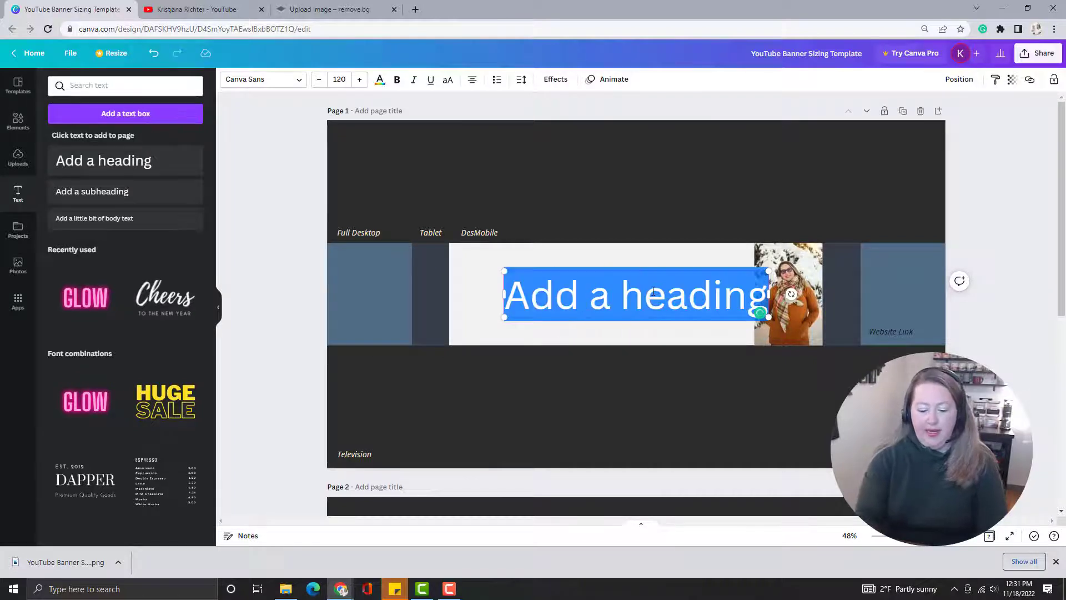
{"action": "type", "text": "Kristjana Richter"}
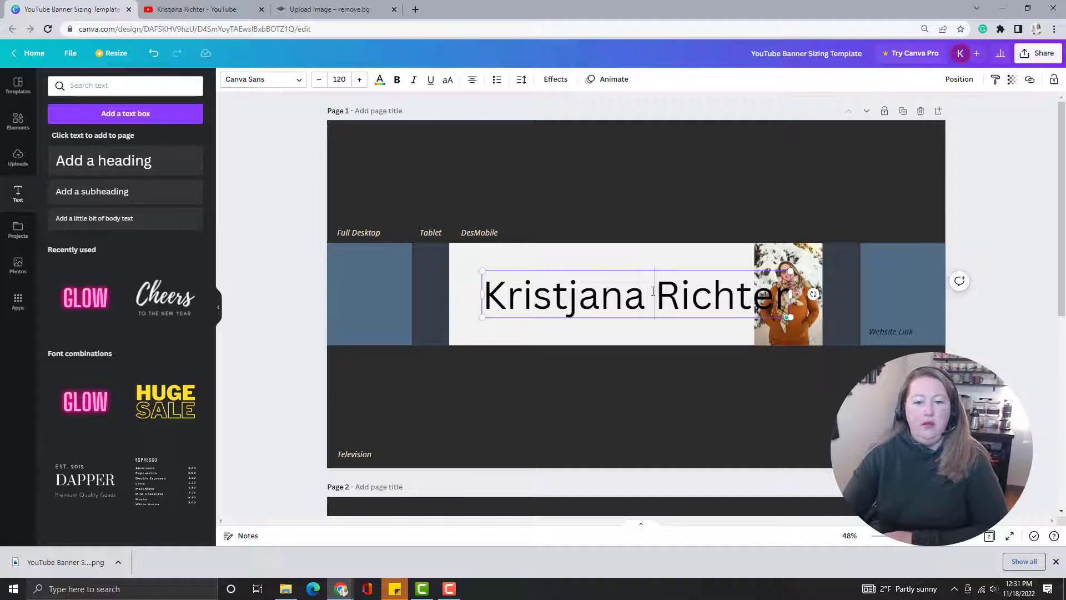
Set the name heading's font to Open Sans Light and its size to 124.
{"action": "triple_click", "coordinate": [653, 290]}
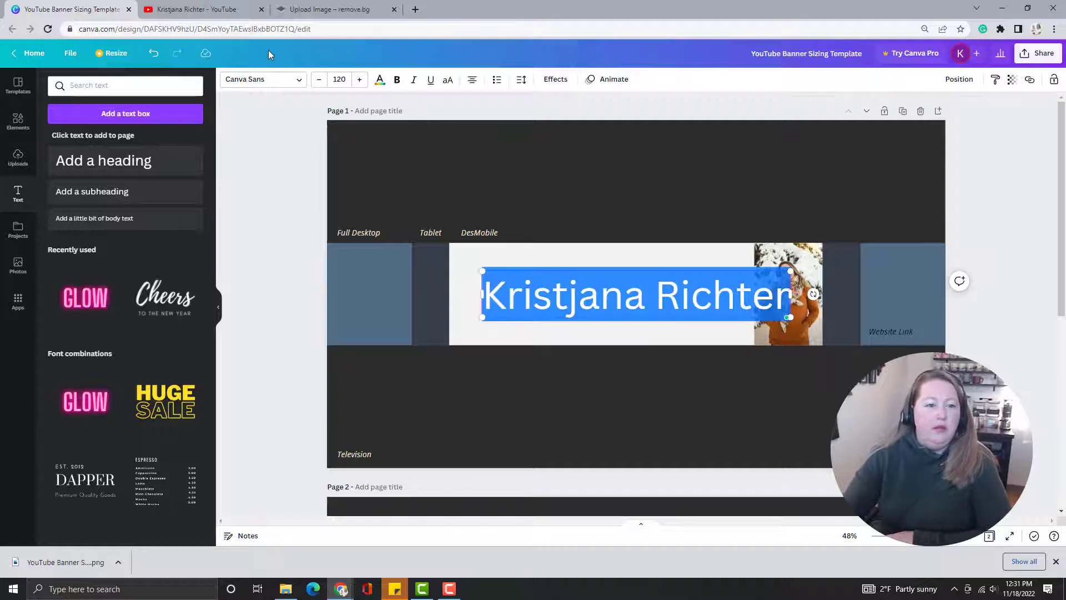
{"action": "left_click", "coordinate": [298, 80]}
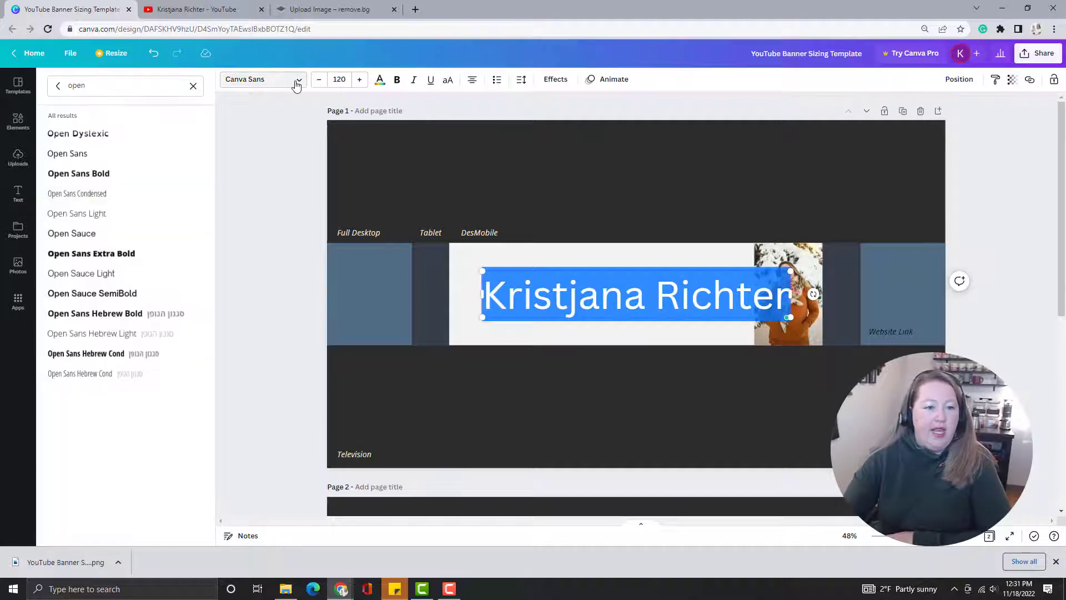
{"action": "left_click", "coordinate": [95, 214]}
{"action": "left_click", "coordinate": [337, 80]}
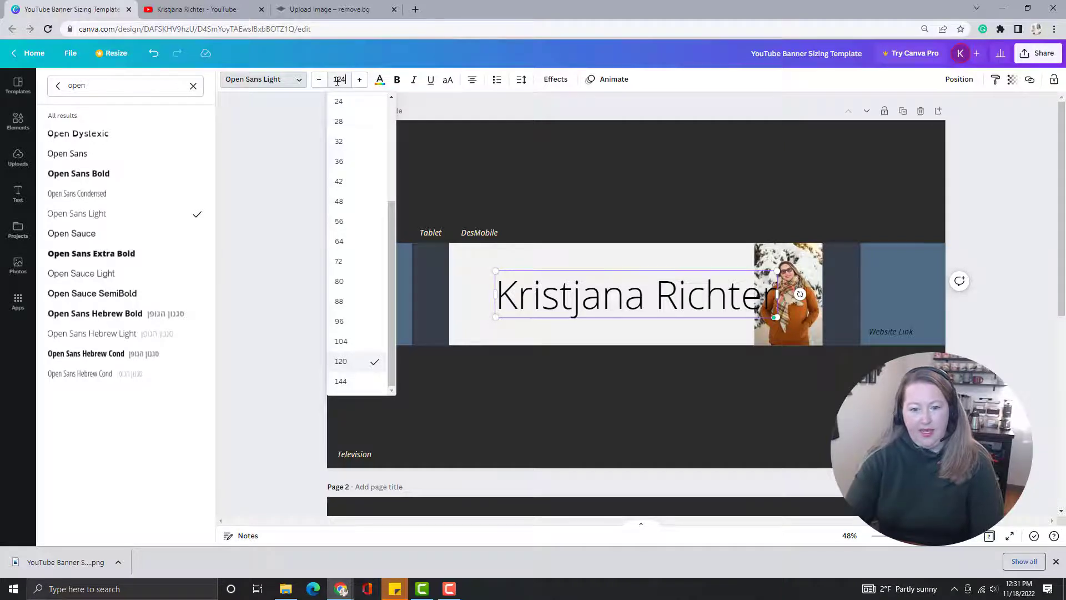
{"action": "type", "text": "124"}
{"action": "key", "text": "Return"}
Move the name heading to the upper part of the white mobile area, just left of the portrait.
{"action": "left_click_drag", "start_coordinate": [664, 272], "coordinate": [688, 270]}
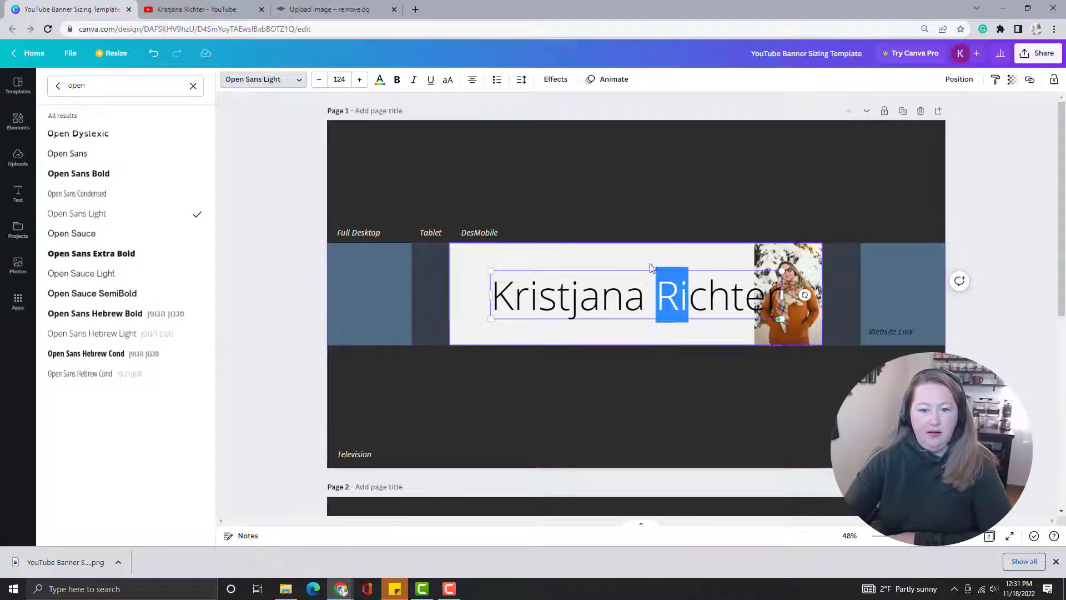
{"action": "left_click", "coordinate": [642, 322]}
{"action": "left_click", "coordinate": [646, 309]}
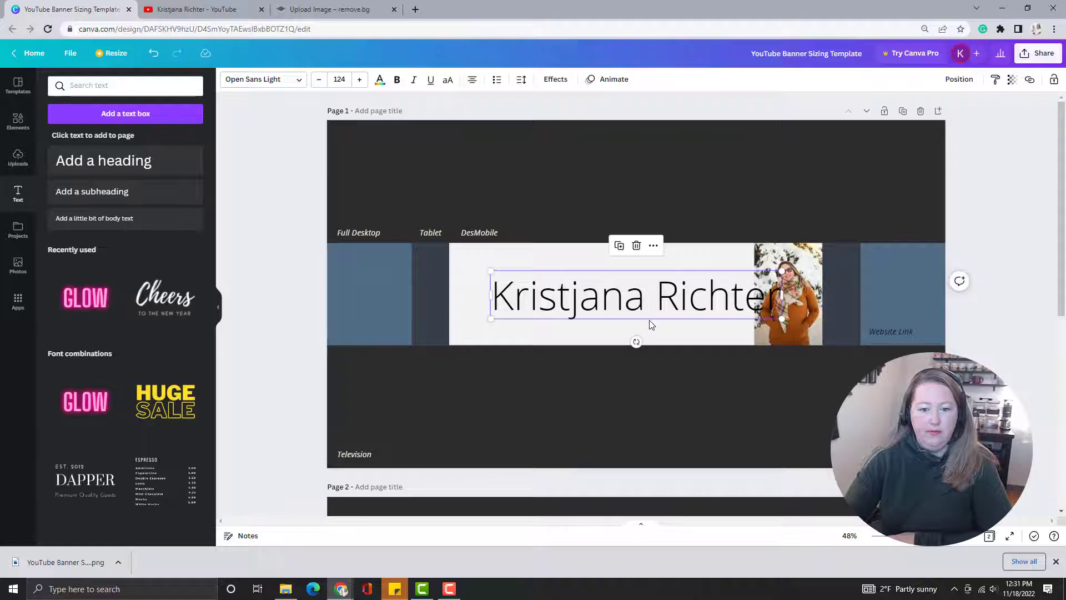
{"action": "left_click", "coordinate": [650, 313]}
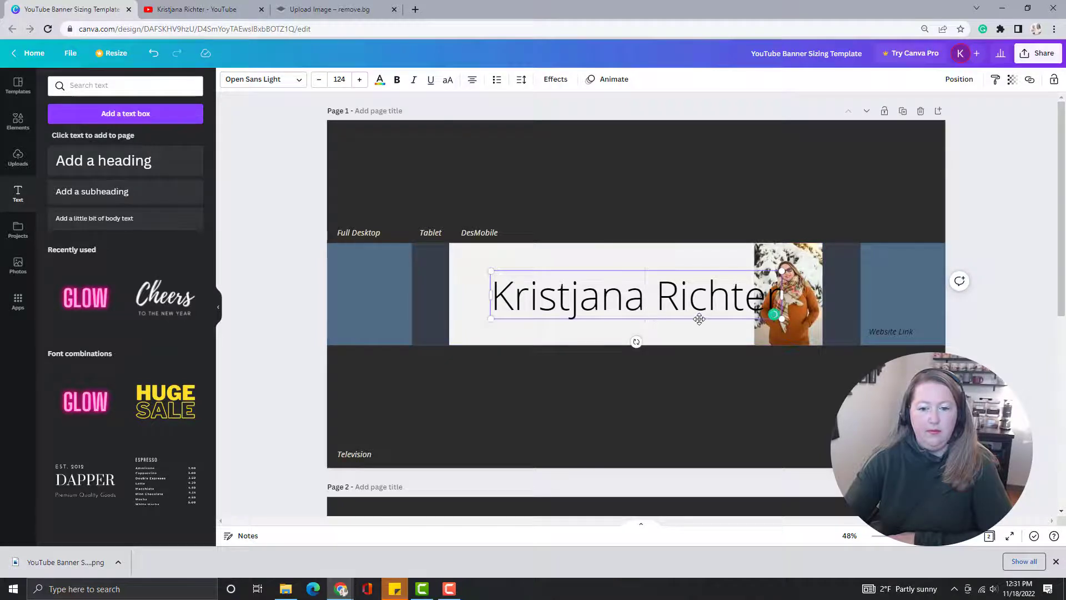
{"action": "left_click_drag", "start_coordinate": [699, 319], "coordinate": [665, 301]}
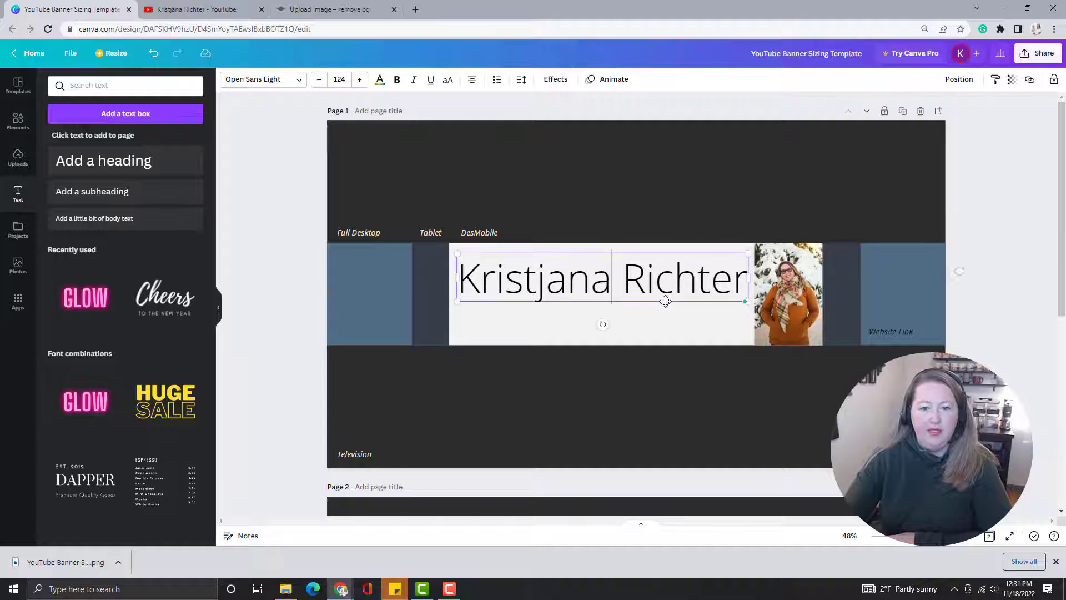
Add a subheading reading "All Things Entrepreneurship & Personal Finance" and move it just below the name heading.
{"action": "left_click", "coordinate": [662, 391]}
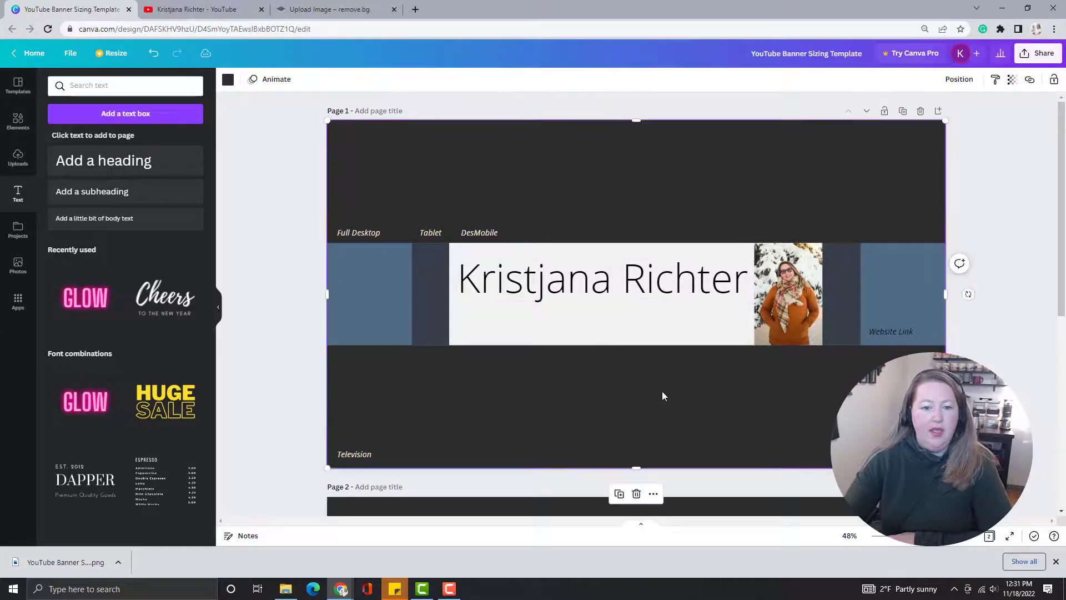
{"action": "left_click", "coordinate": [115, 192]}
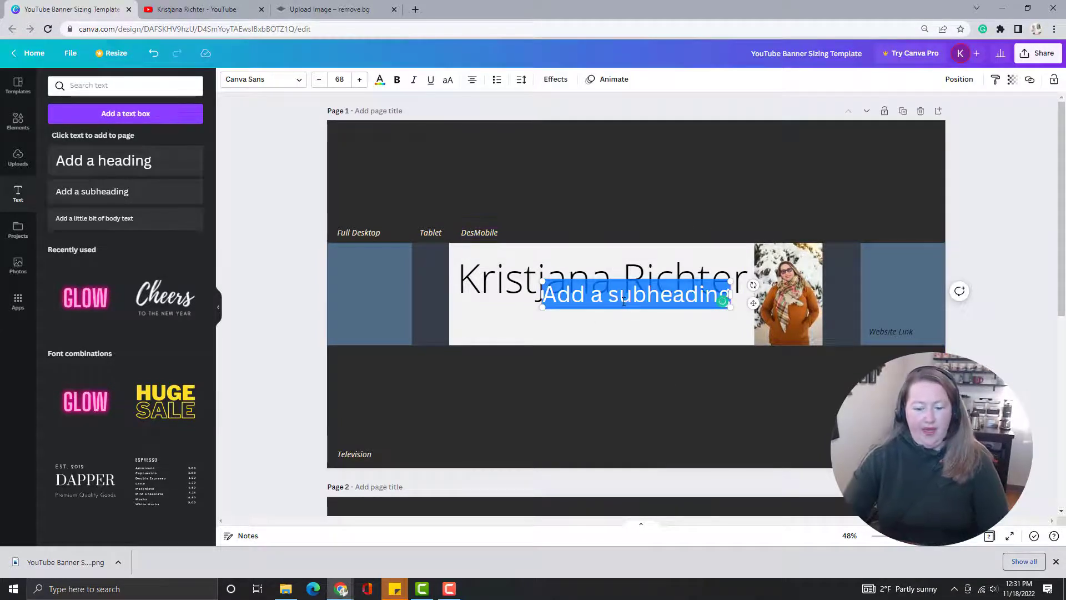
{"action": "type", "text": "All Things Entrepreneurship & Personal Finance"}
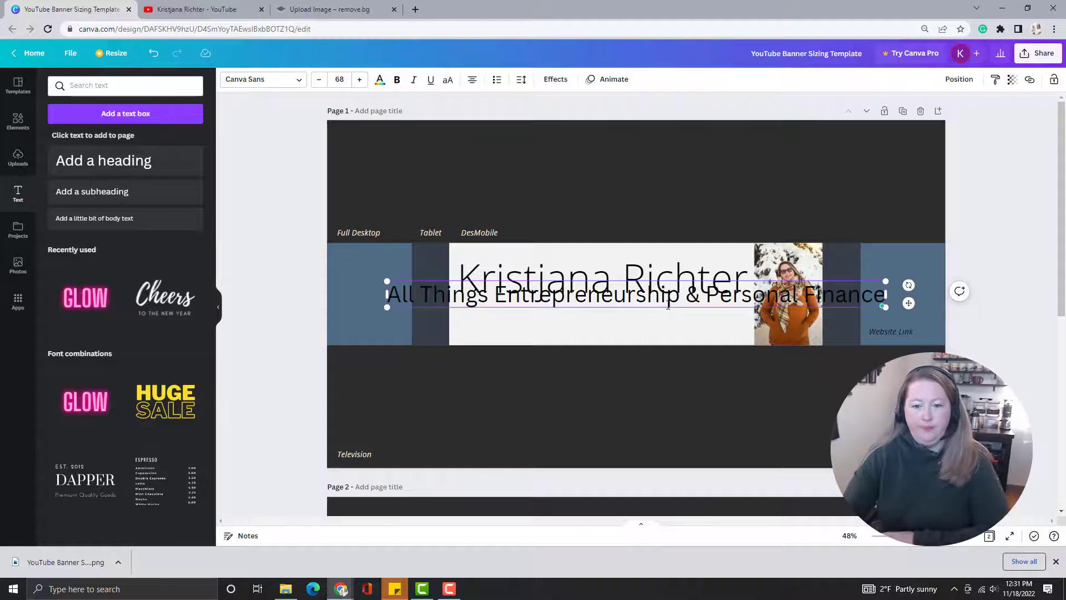
{"action": "left_click_drag", "start_coordinate": [670, 308], "coordinate": [667, 328]}
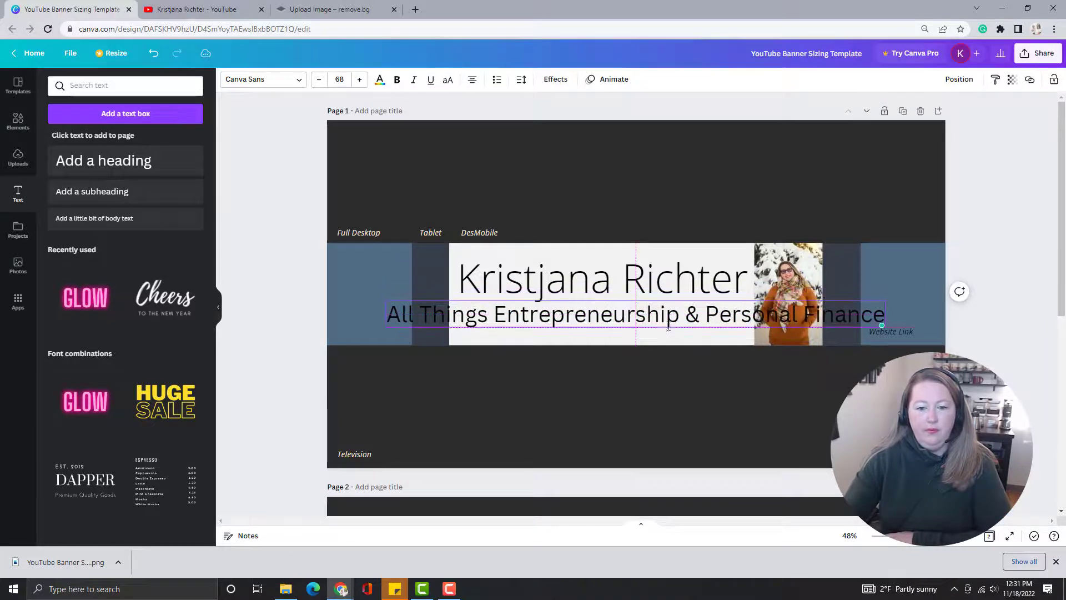
Set the tagline to Open Sans Light at size 41 and place it centred beneath the name heading, clear of the portrait.
{"action": "double_click", "coordinate": [609, 320]}
{"action": "left_click", "coordinate": [298, 84]}
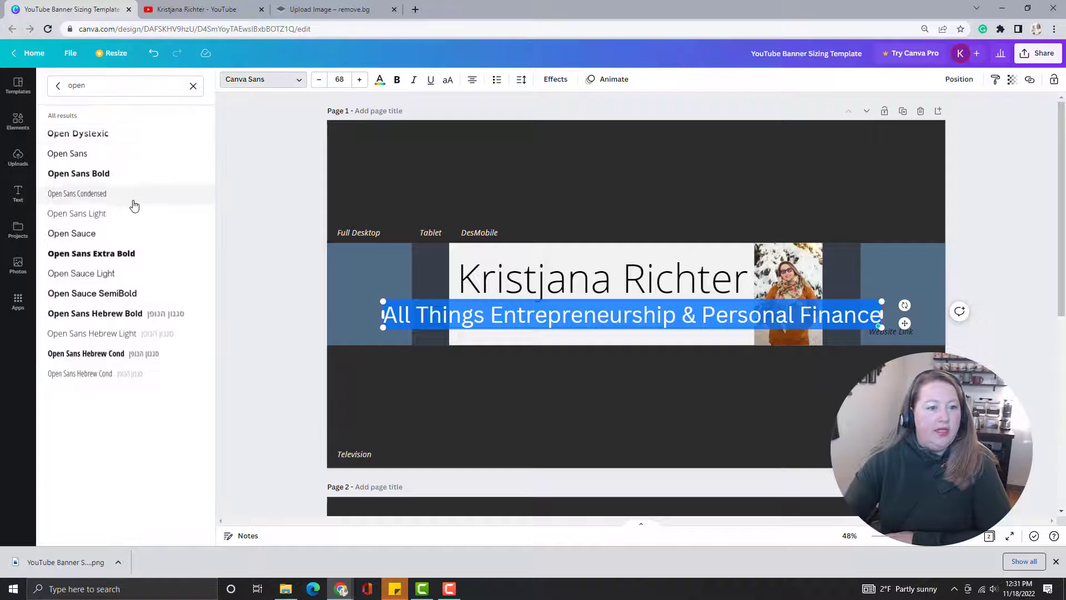
{"action": "left_click", "coordinate": [102, 214]}
{"action": "left_click", "coordinate": [344, 80]}
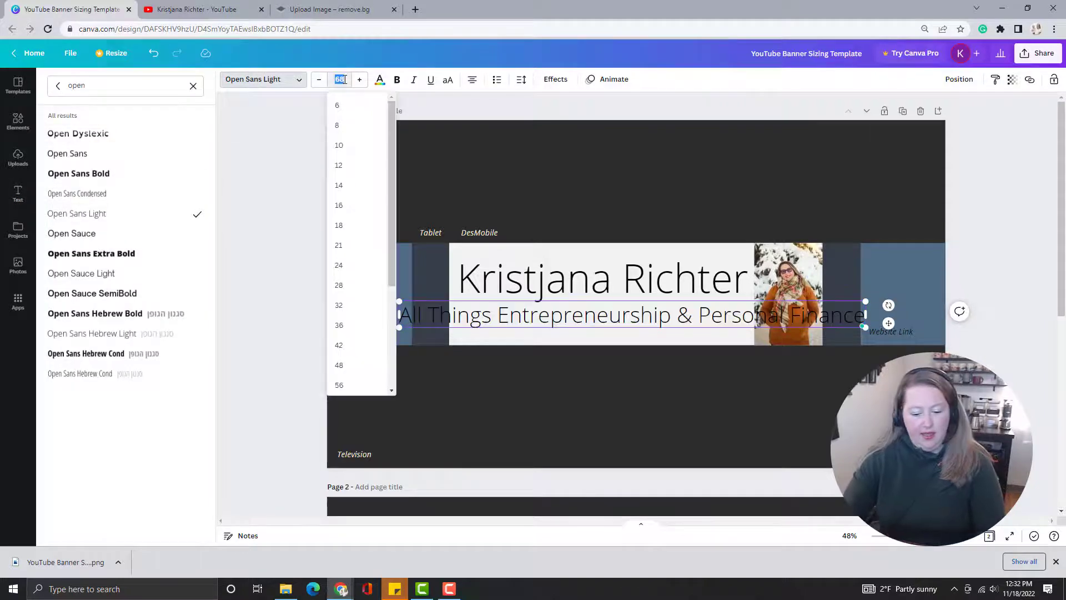
{"action": "type", "text": "41"}
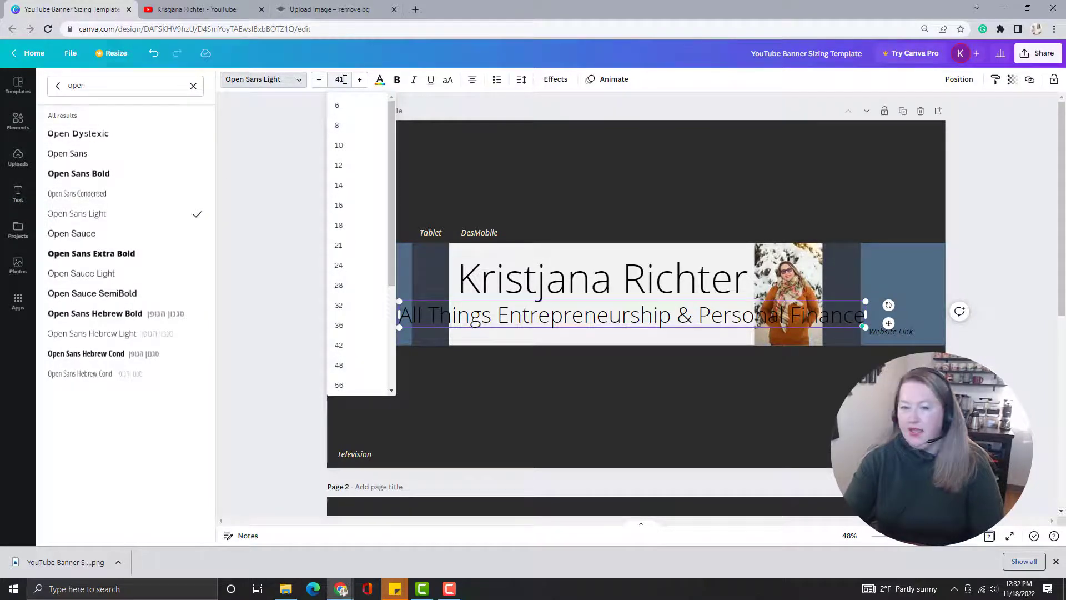
{"action": "key", "text": "Return"}
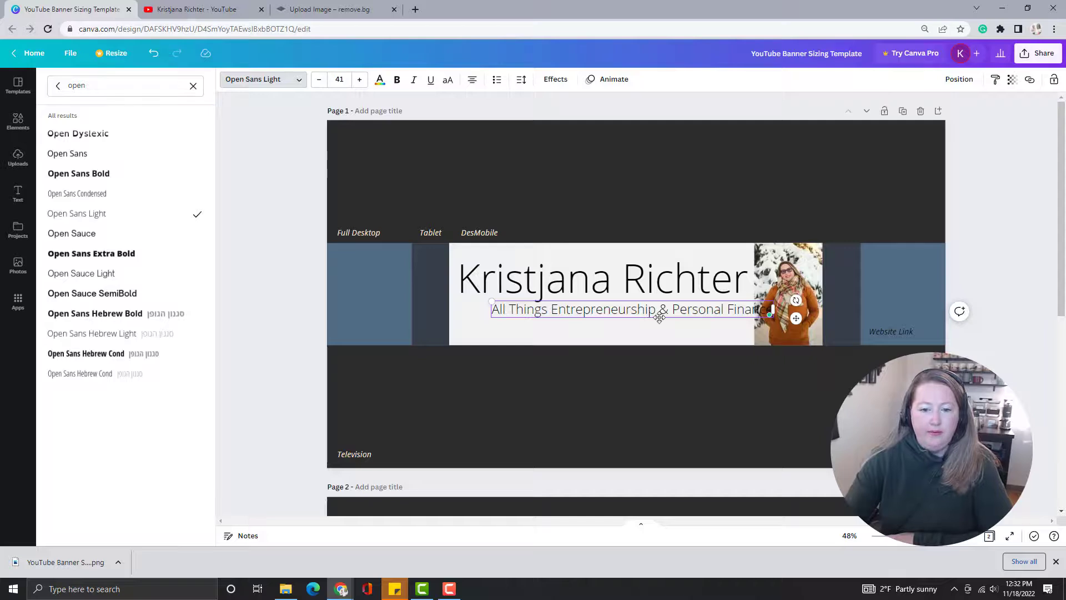
{"action": "left_click_drag", "start_coordinate": [660, 317], "coordinate": [629, 327]}
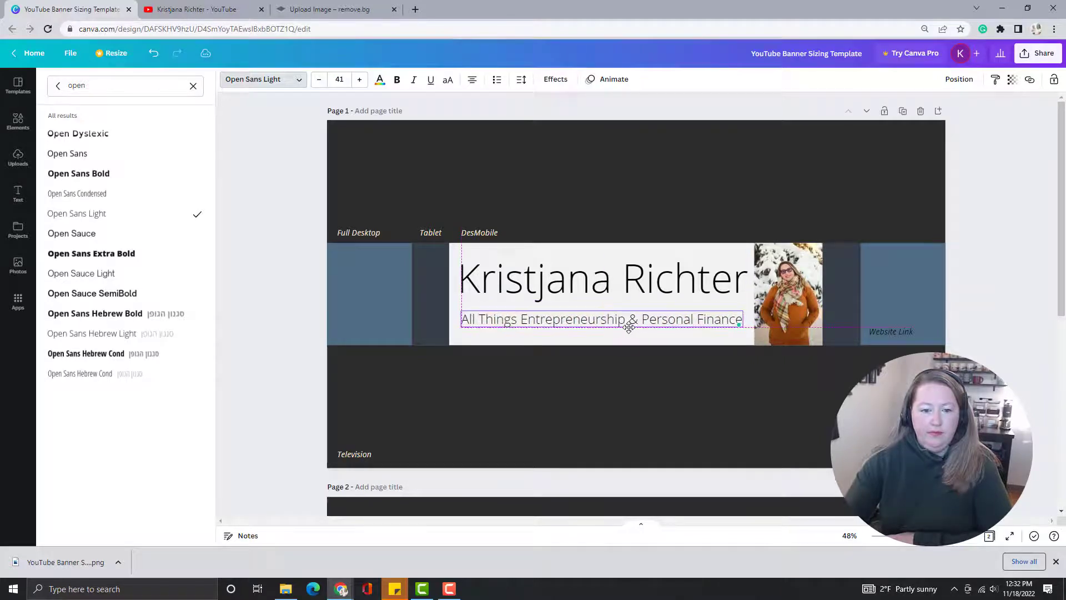
{"action": "left_click", "coordinate": [715, 364]}
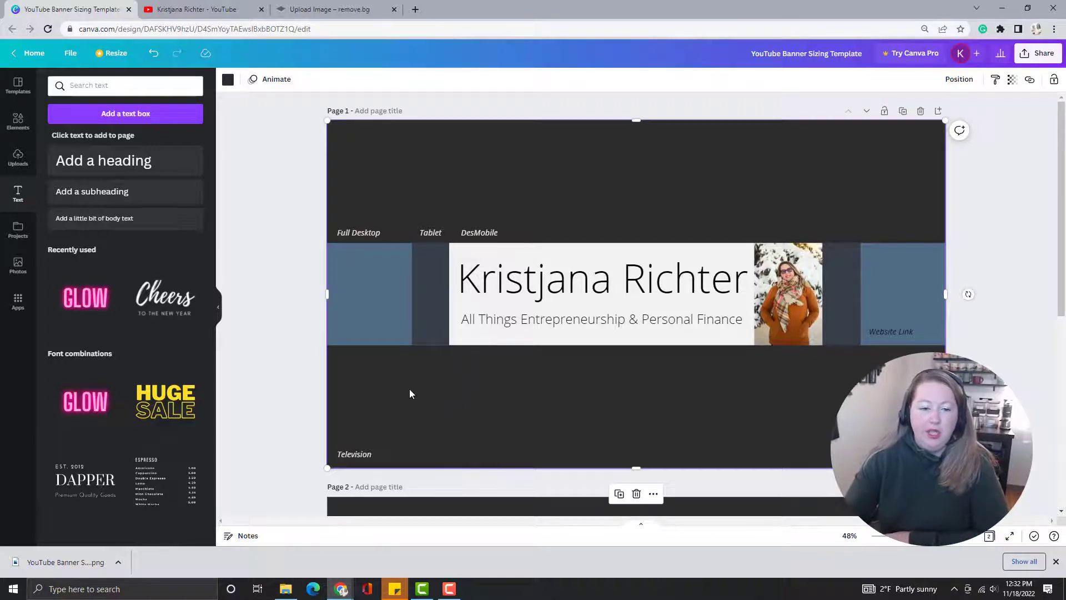
Delete the template's device labels (Television, Full Desktop, Tablet and the overlapping desktop/mobile text) and the Website Link label from page 1.
{"action": "left_click", "coordinate": [361, 454]}
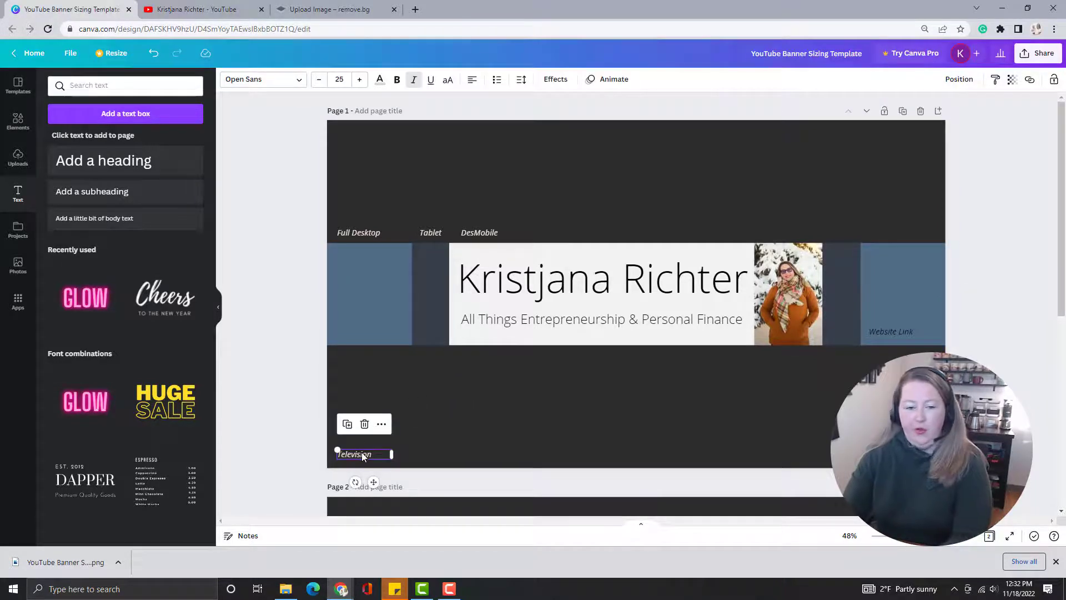
{"action": "left_click", "coordinate": [378, 233]}
{"action": "key", "text": "Delete"}
{"action": "left_click", "coordinate": [441, 232]}
{"action": "key", "text": "Delete"}
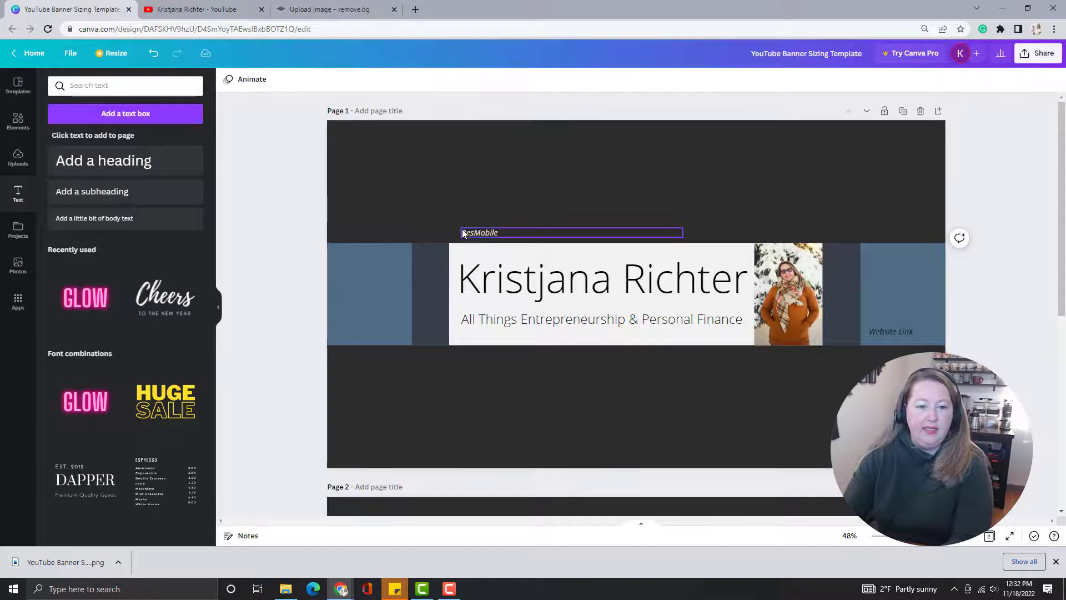
{"action": "left_click", "coordinate": [472, 234]}
{"action": "key", "text": "Delete"}
{"action": "left_click", "coordinate": [890, 332]}
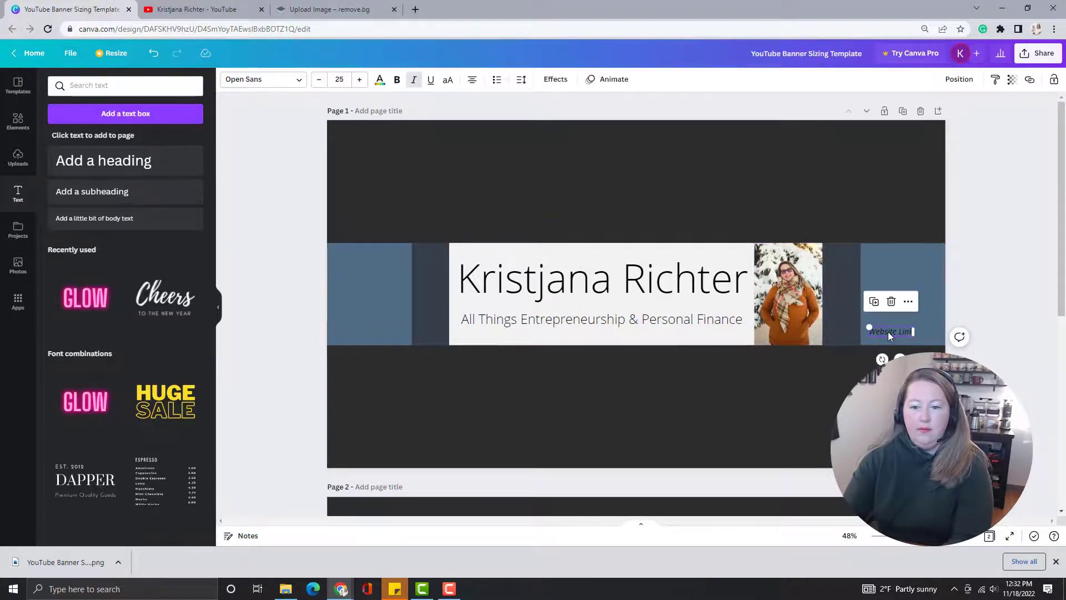
{"action": "key", "text": "Delete"}
Recolour the dark television area, the blue desktop band and the dark tablet band with the light grey document colour of the mobile area.
{"action": "left_click", "coordinate": [771, 416]}
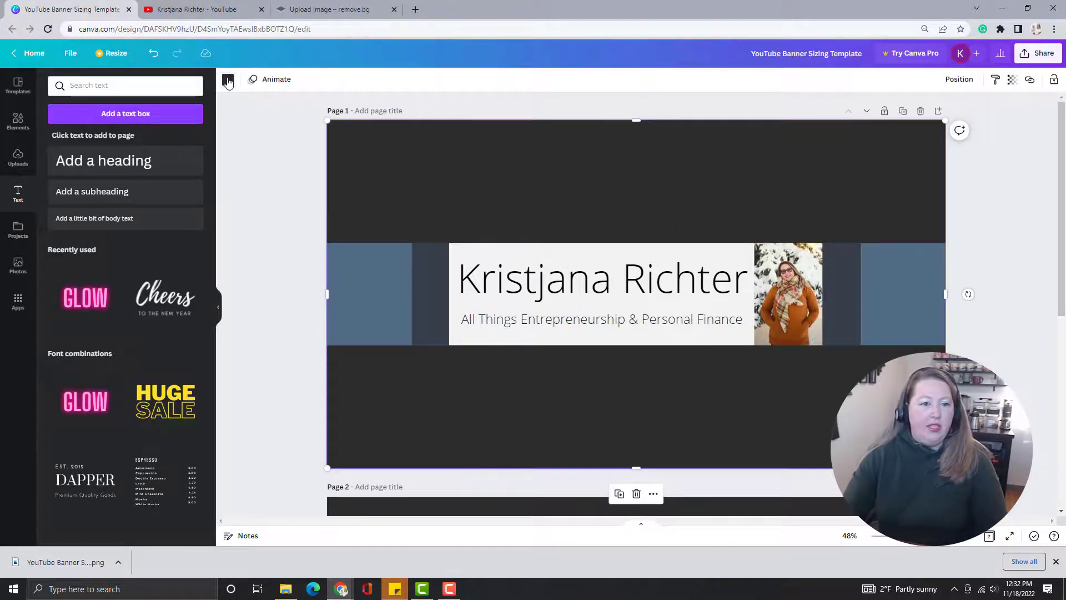
{"action": "left_click", "coordinate": [227, 80]}
{"action": "left_click", "coordinate": [190, 136]}
{"action": "left_click", "coordinate": [352, 290]}
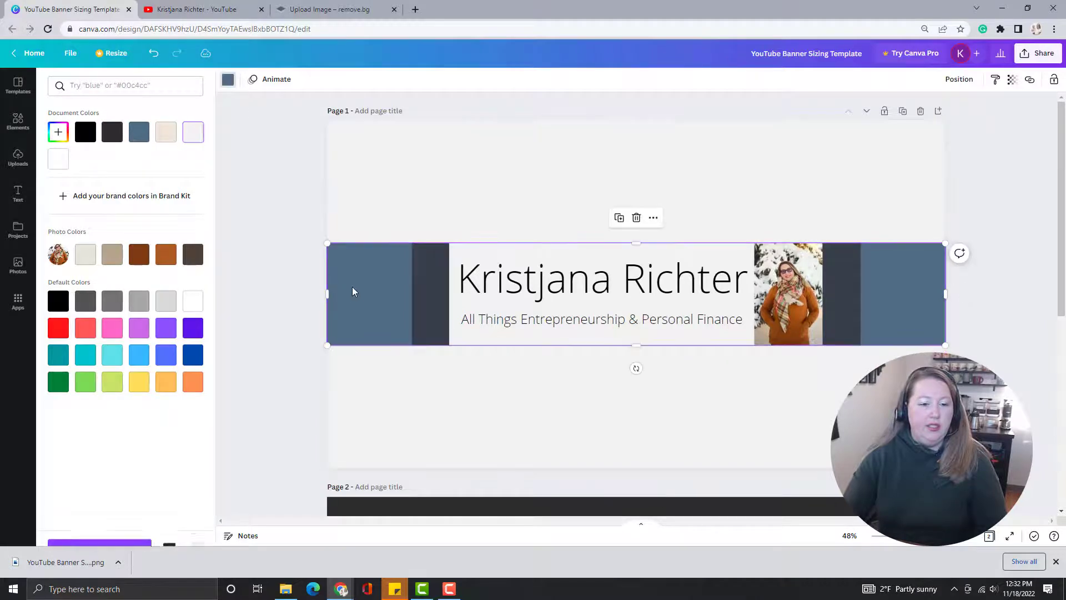
{"action": "left_click", "coordinate": [194, 134]}
{"action": "left_click", "coordinate": [428, 286]}
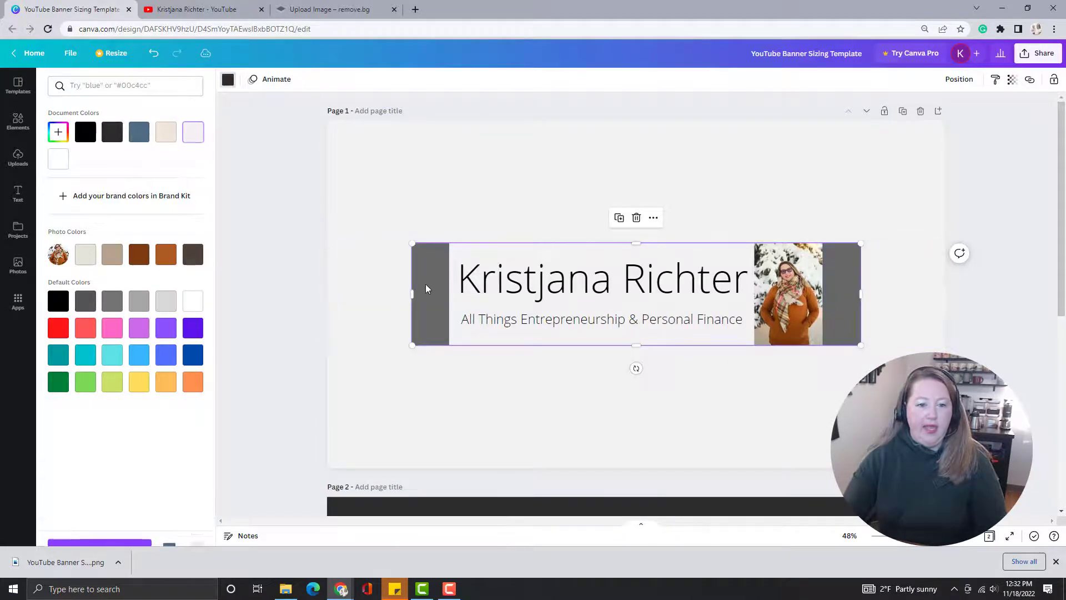
{"action": "left_click", "coordinate": [199, 138]}
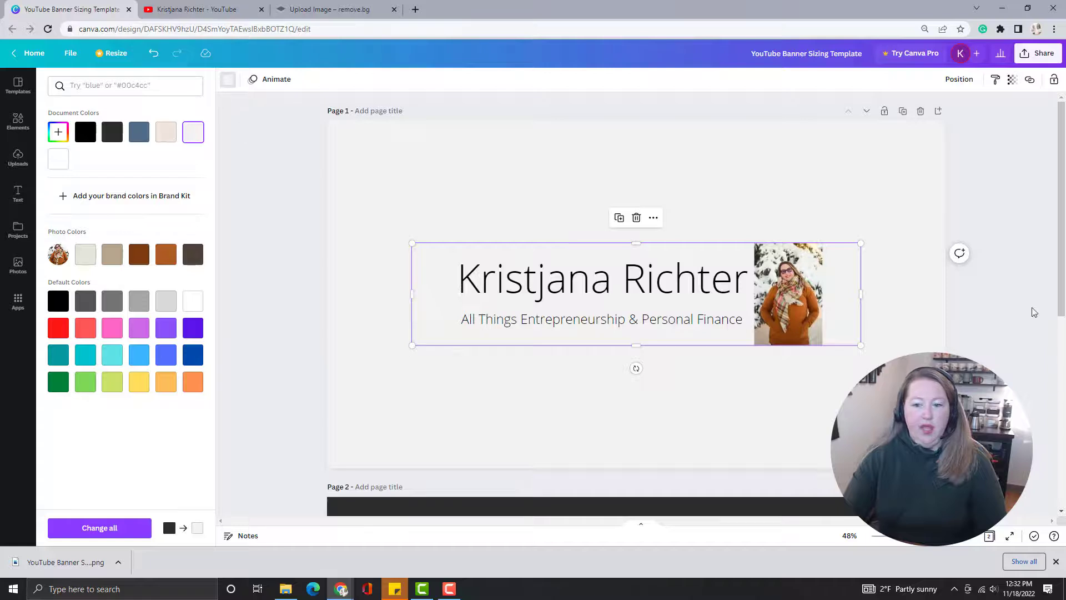
{"action": "left_click", "coordinate": [1008, 283]}
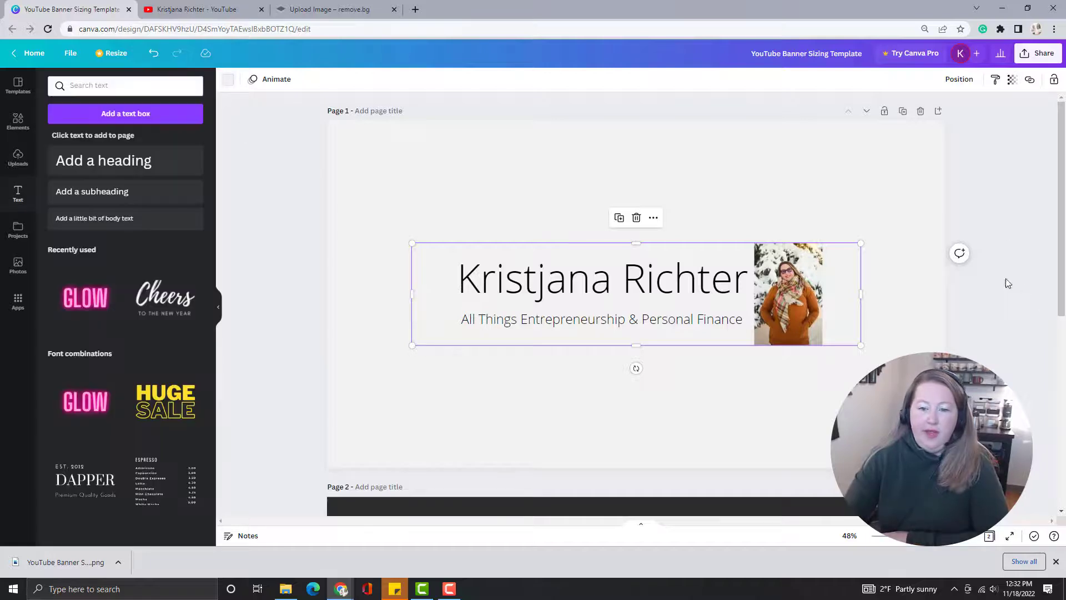
{"action": "left_click", "coordinate": [978, 142]}
Download only page 1 of the banner design as a PNG.
{"action": "left_click", "coordinate": [1026, 54]}
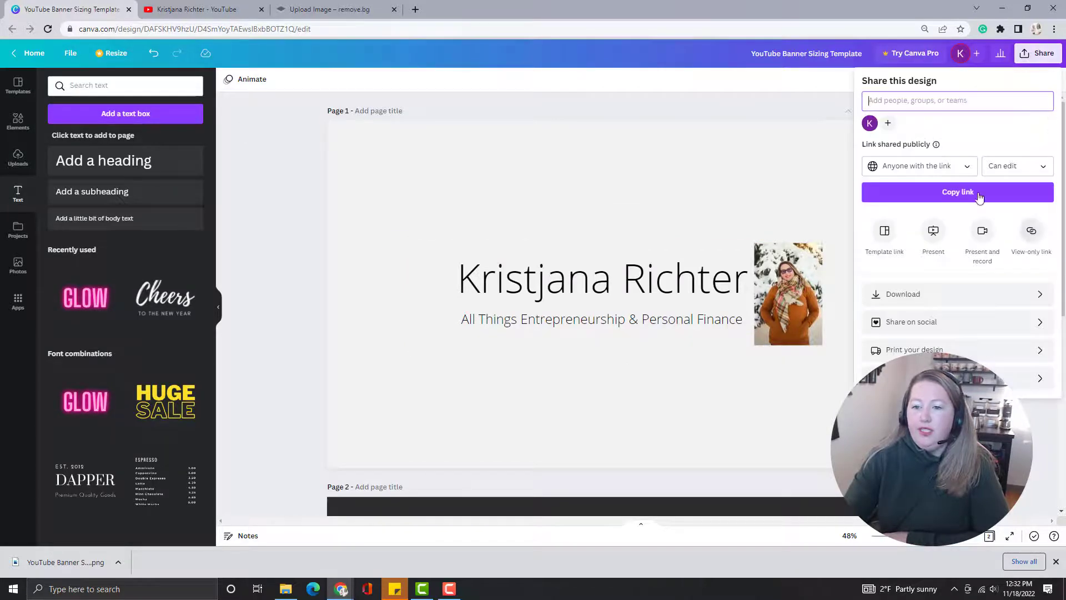
{"action": "left_click", "coordinate": [936, 299]}
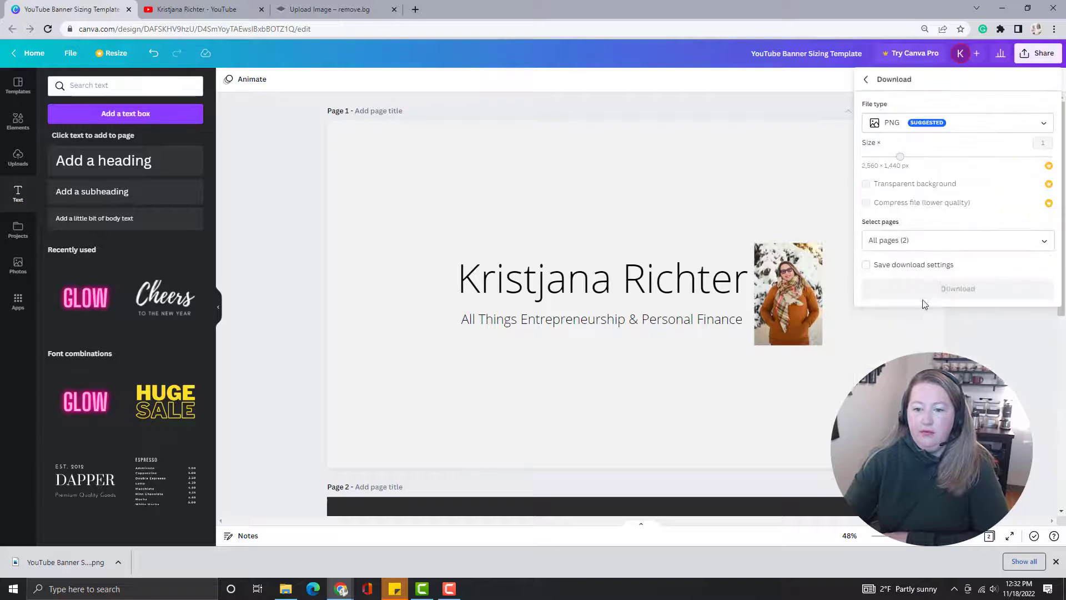
{"action": "left_click", "coordinate": [981, 242]}
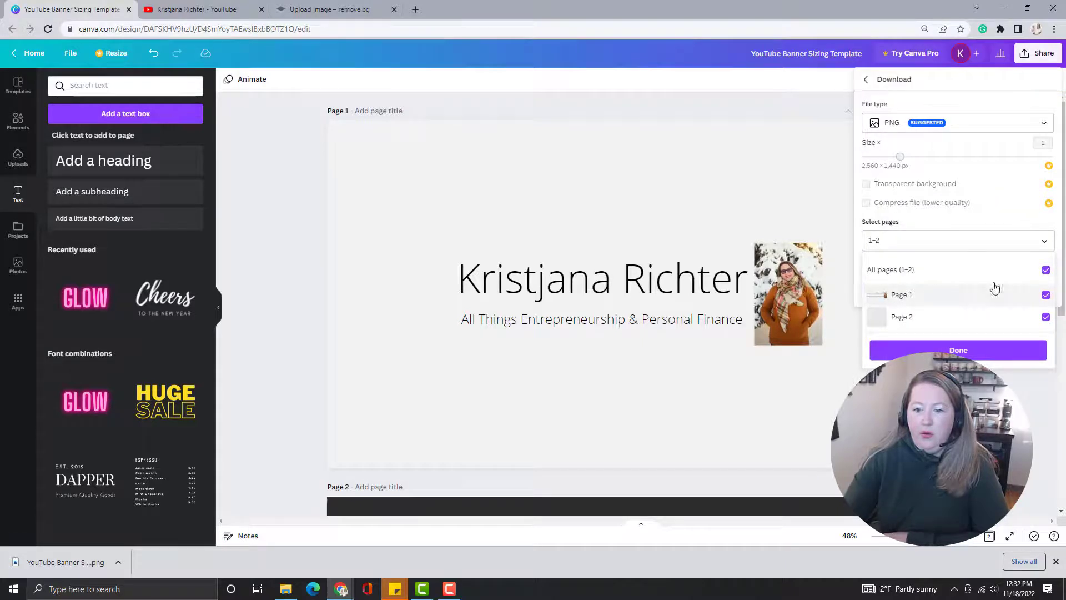
{"action": "left_click", "coordinate": [1046, 272]}
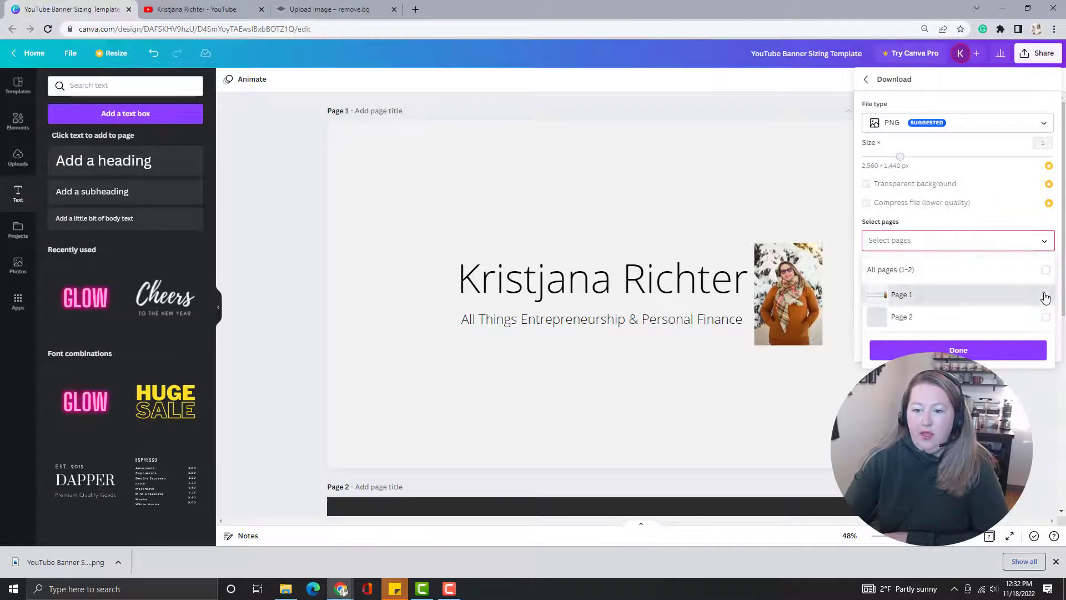
{"action": "left_click", "coordinate": [1045, 295]}
{"action": "left_click", "coordinate": [958, 350]}
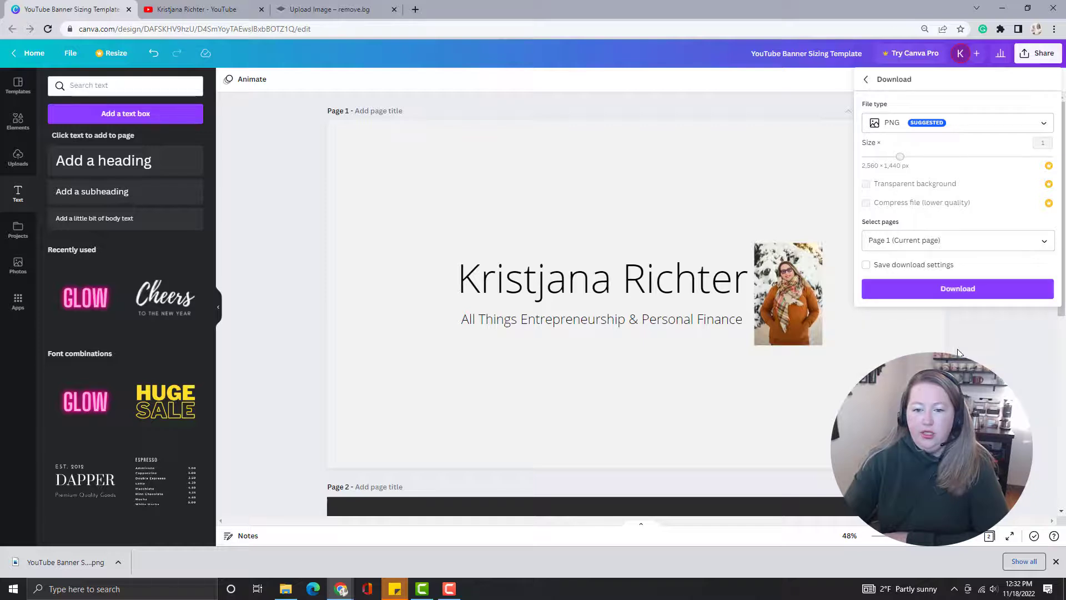
{"action": "left_click", "coordinate": [959, 286]}
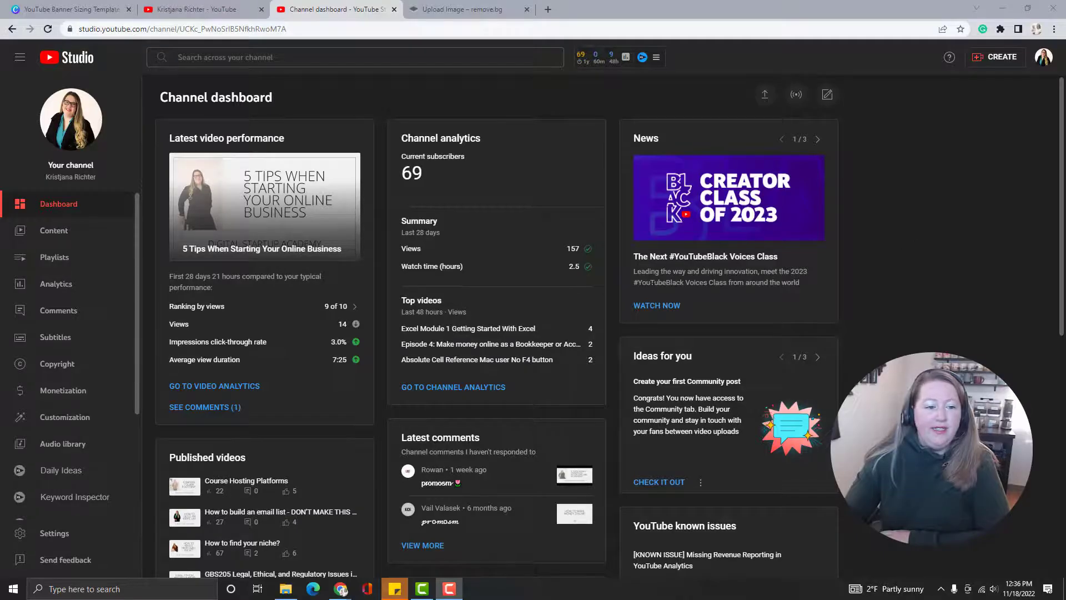
{"action": "left_click", "coordinate": [96, 423]}
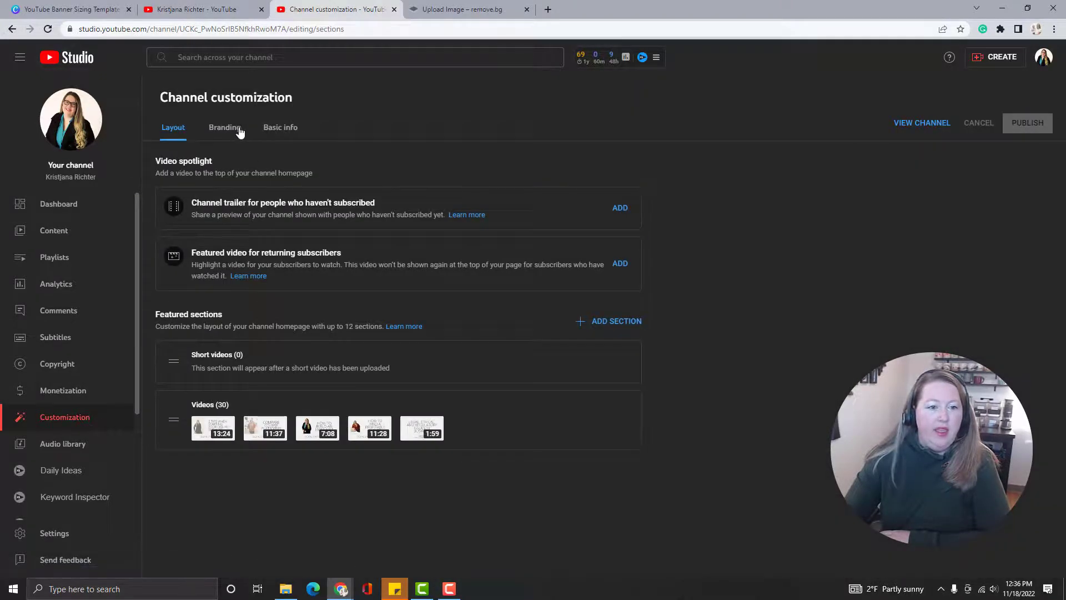
{"action": "left_click", "coordinate": [239, 131]}
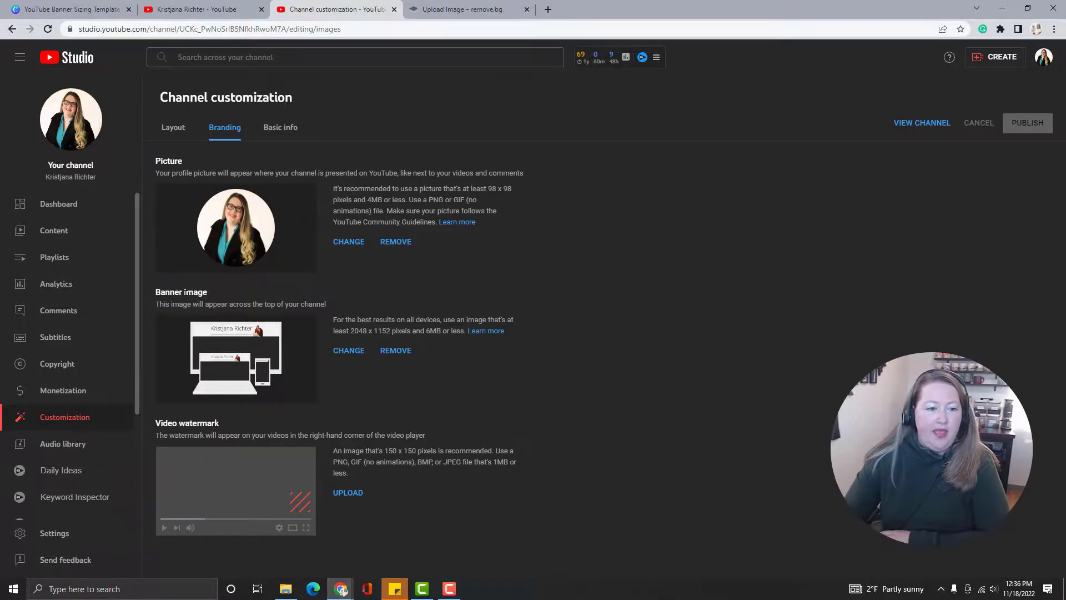
{"action": "left_click", "coordinate": [360, 355]}
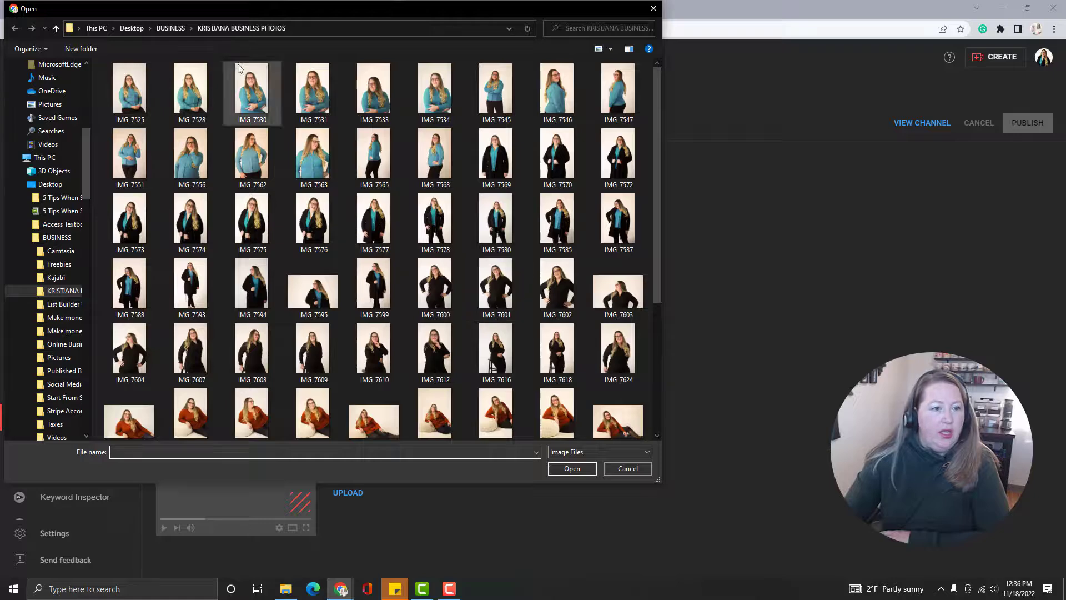
{"action": "left_click_drag", "start_coordinate": [85, 178], "coordinate": [89, 111]}
{"action": "left_click", "coordinate": [50, 96]}
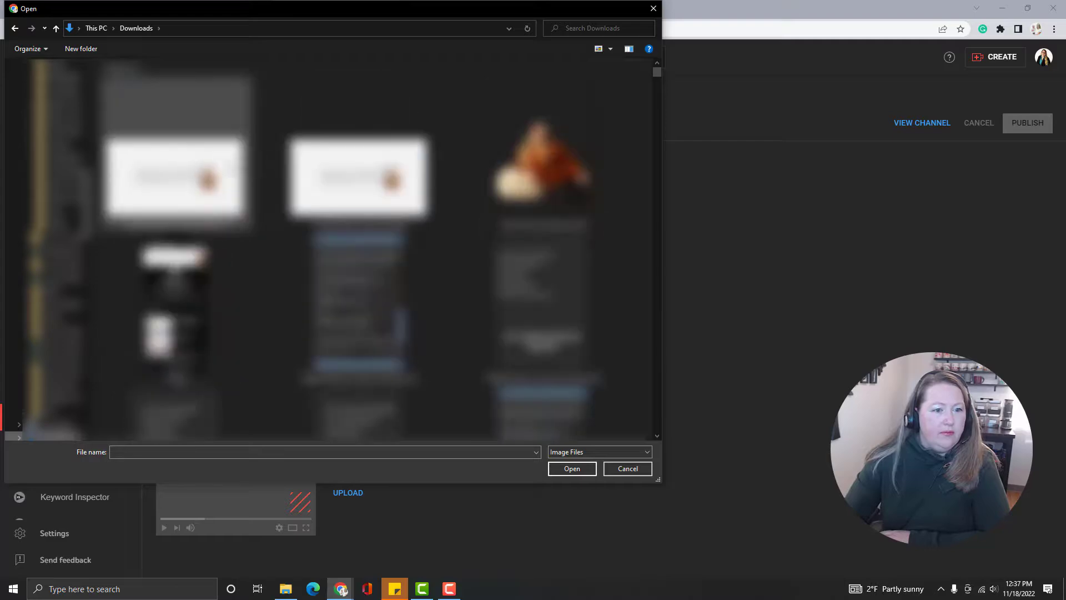
{"action": "left_click", "coordinate": [175, 178]}
{"action": "left_click", "coordinate": [572, 469]}
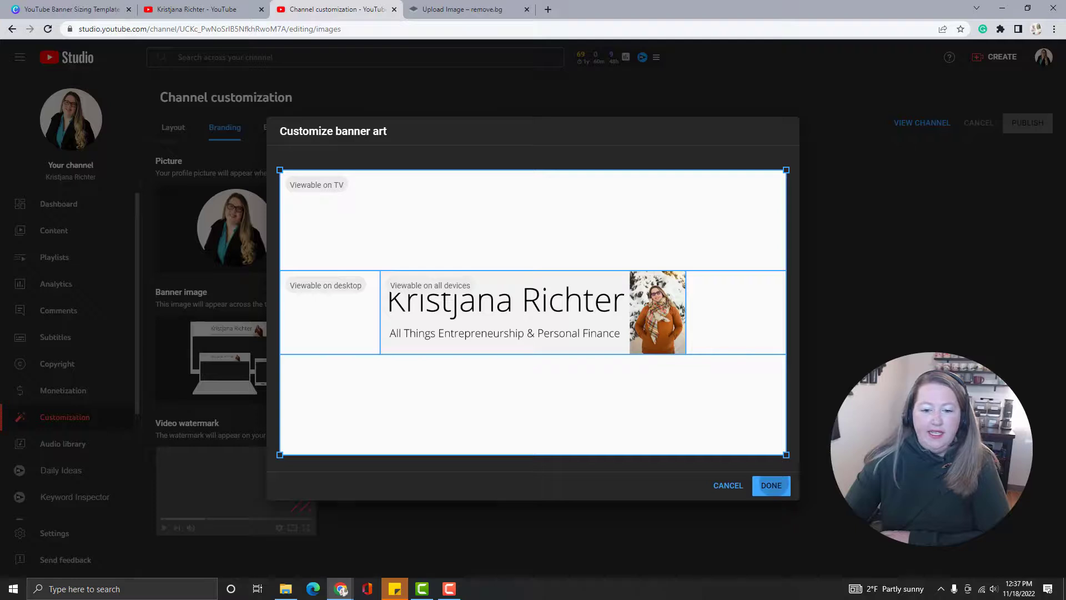
{"action": "left_click", "coordinate": [771, 486]}
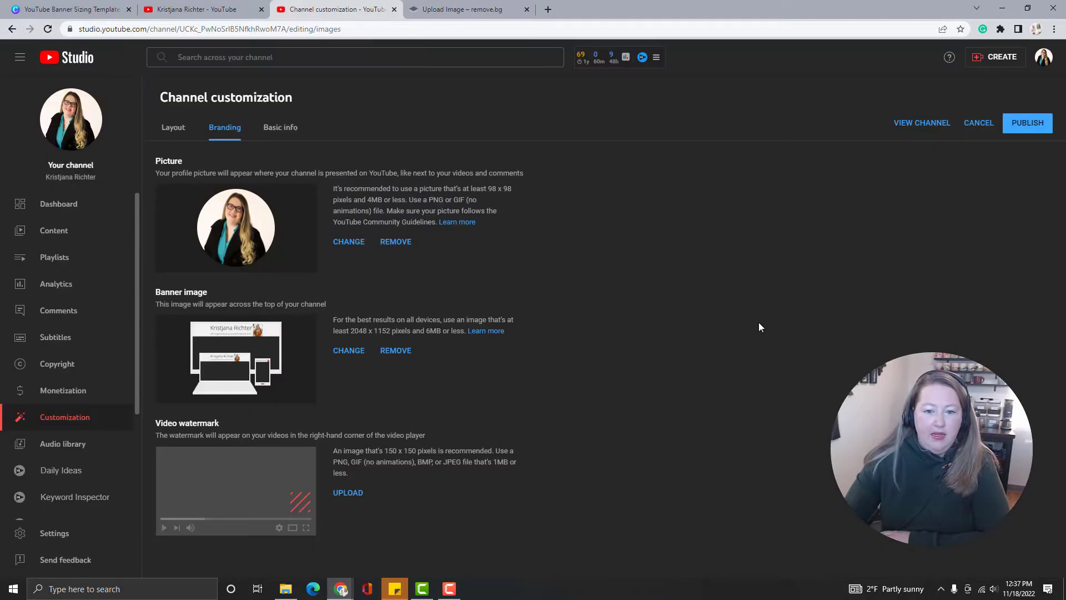
Publish the channel customization changes and open the channel page.
{"action": "left_click", "coordinate": [1030, 128]}
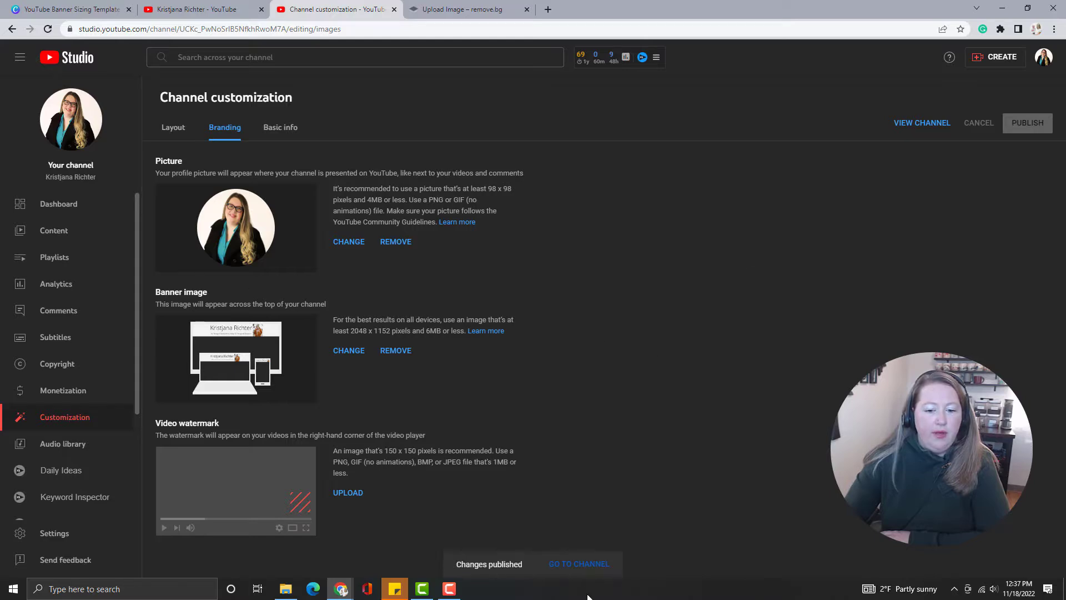
{"action": "left_click", "coordinate": [579, 564]}
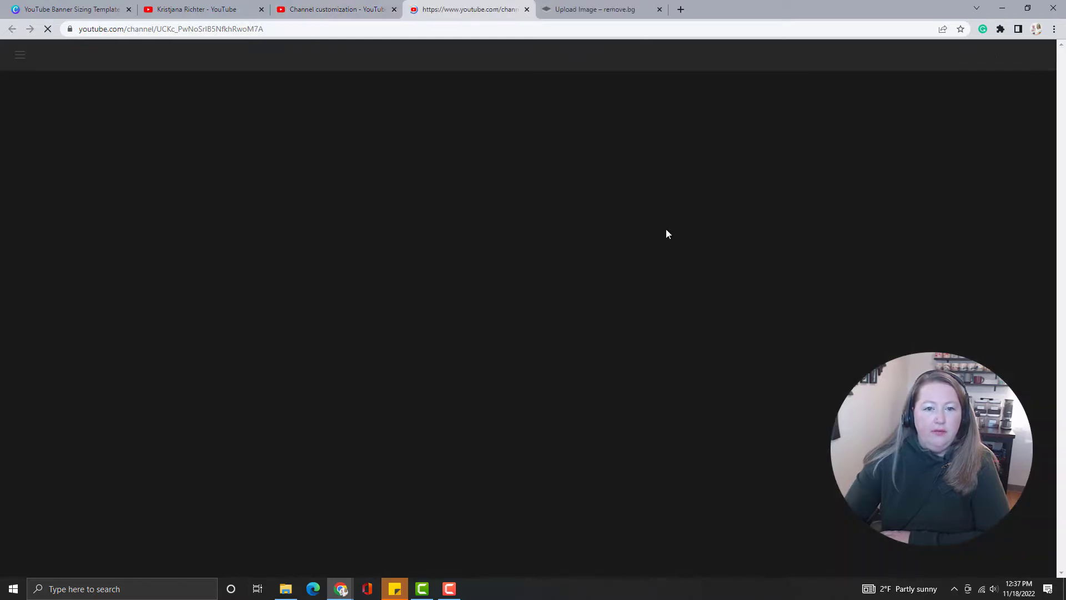